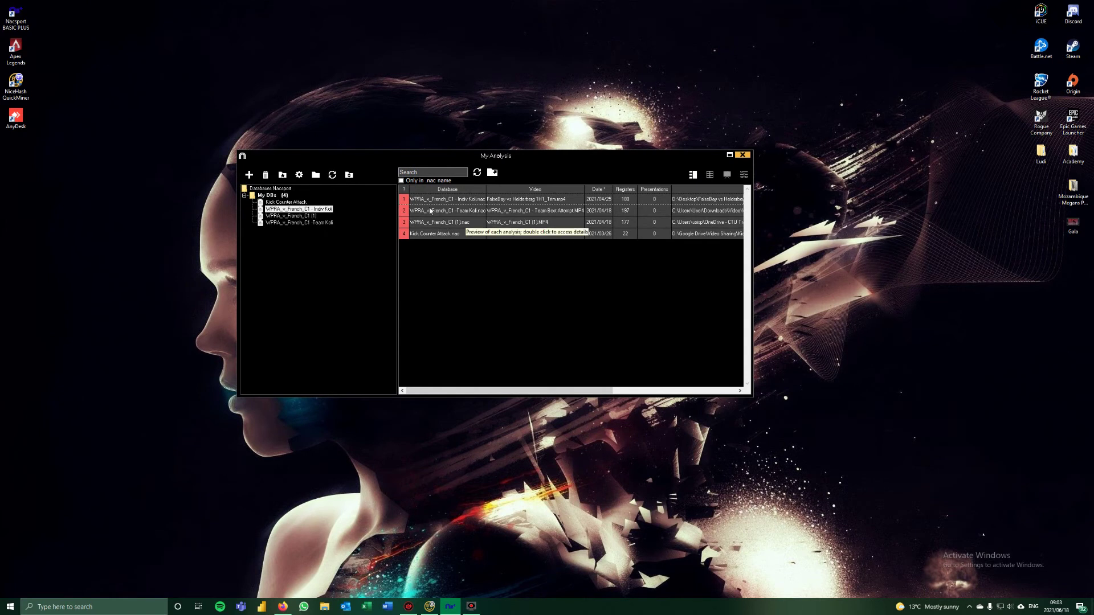
- Open the preview of WPRA_v_French_C1 -Team Koli.nac from My Analysis
double_click(477, 211)
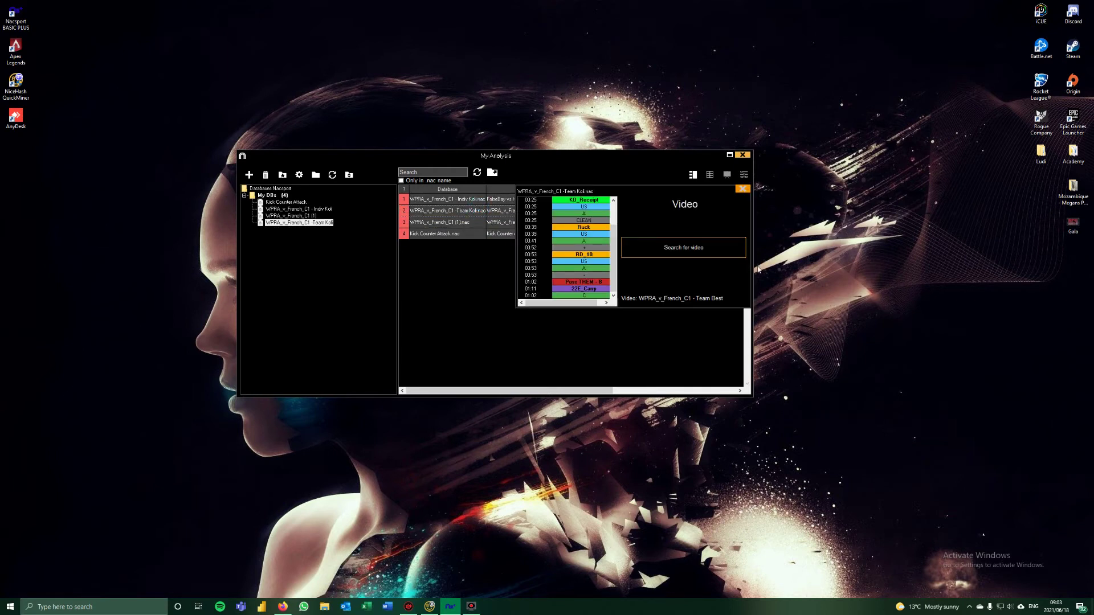
- Link MVI_3414.MP4 from Desktop > Ludi > New folder as the analysis video
left_click(707, 249)
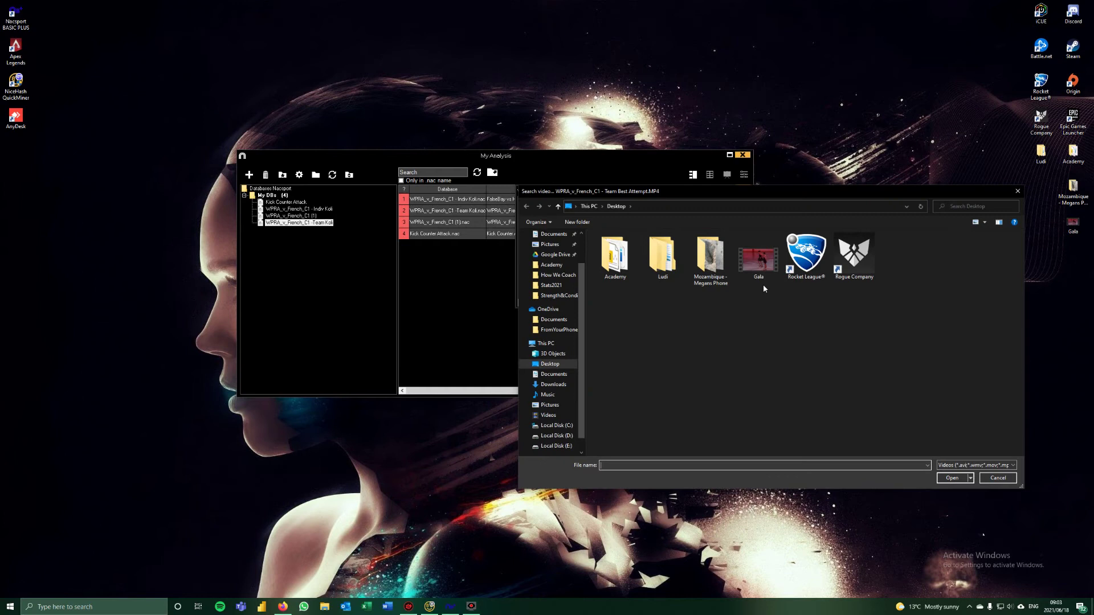
double_click(665, 263)
double_click(613, 248)
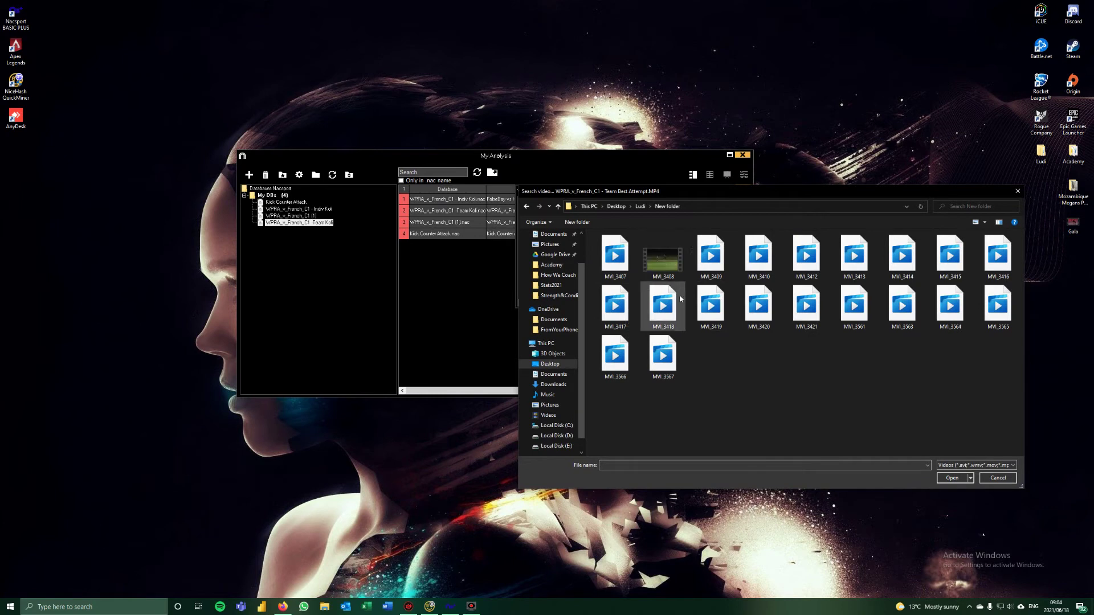
left_click(902, 256)
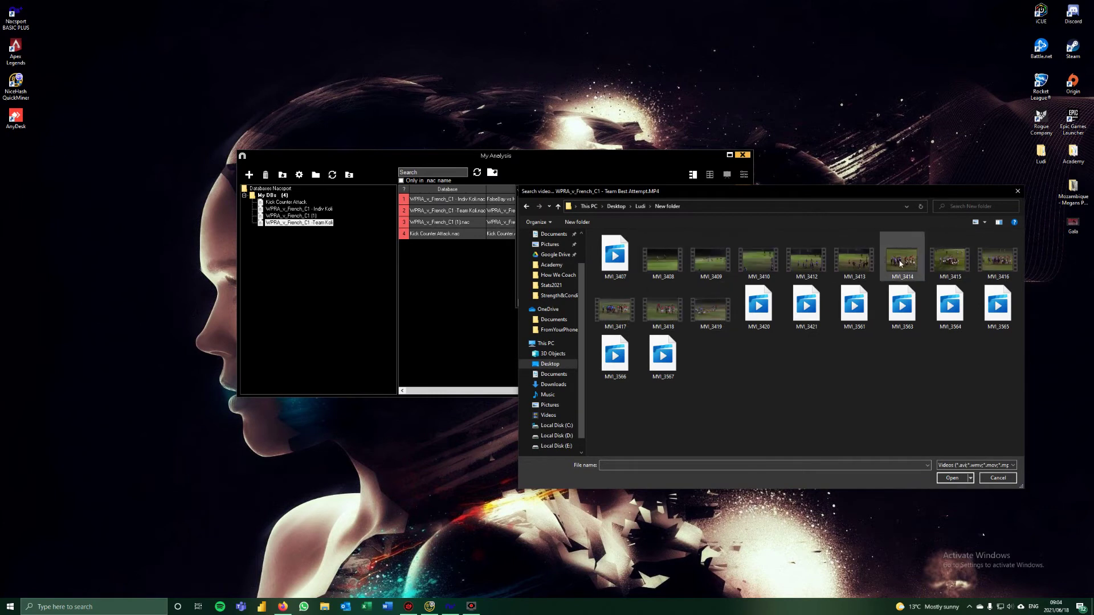
left_click(953, 478)
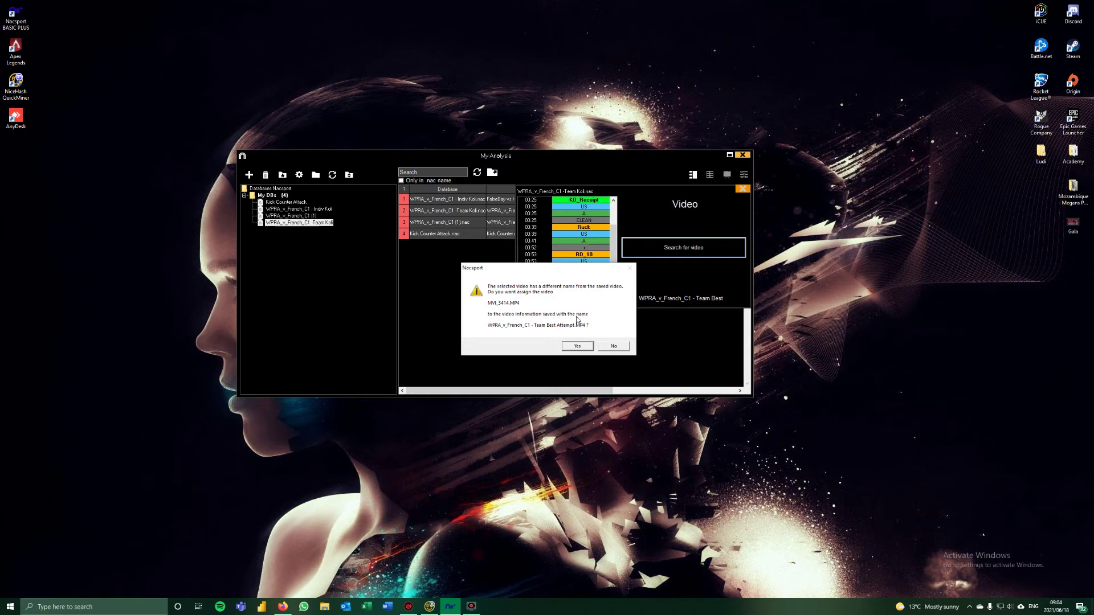
left_click(577, 346)
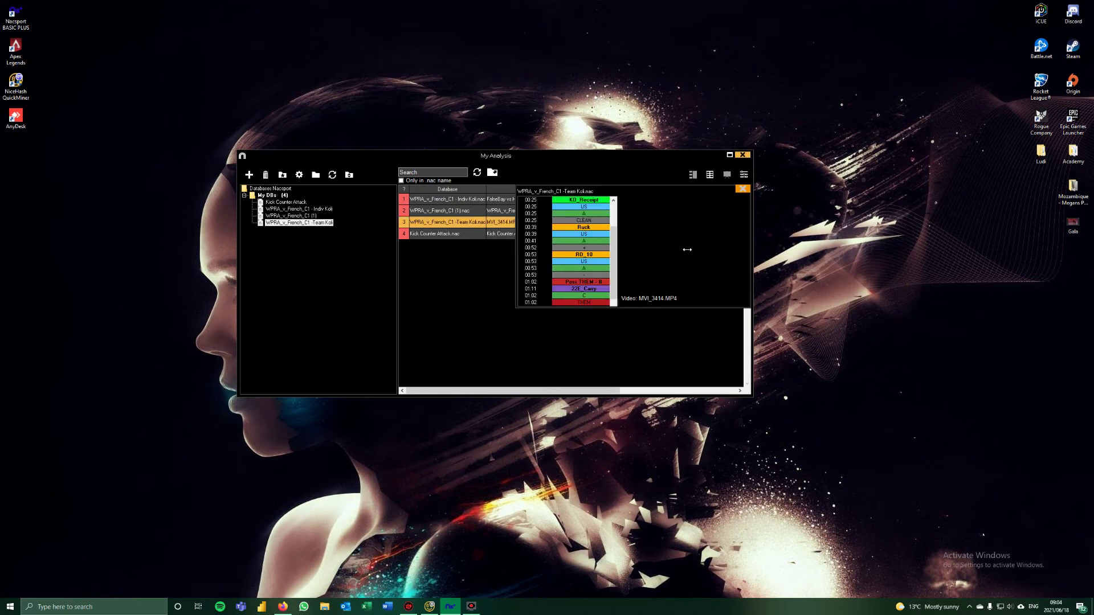
- Close the preview and My Analysis, then reopen the list and load the Team Koli analysis
left_click(740, 189)
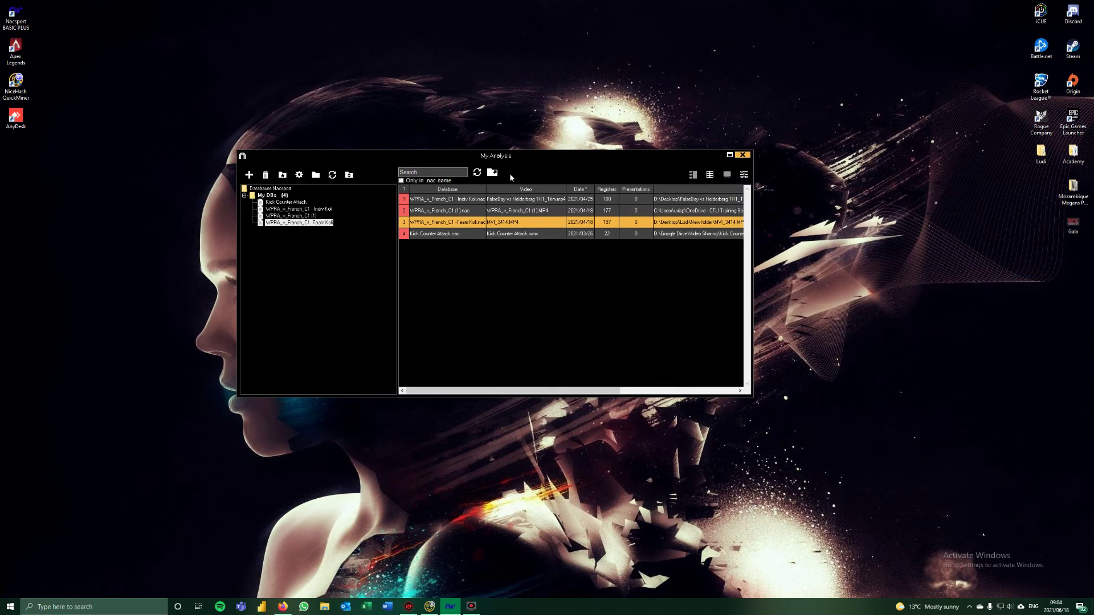
left_click(742, 155)
left_click(578, 361)
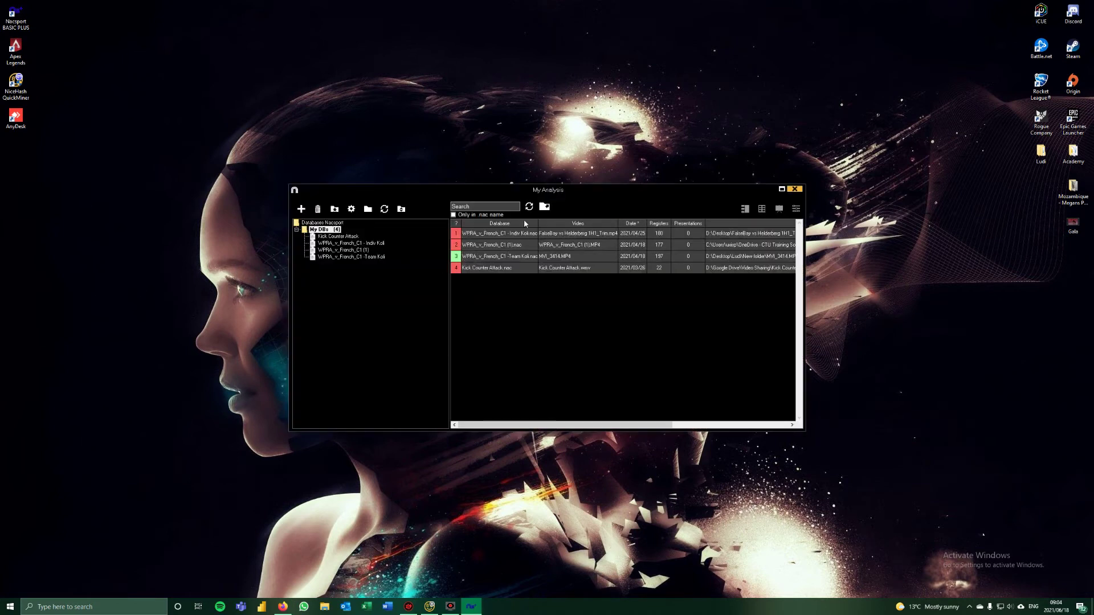
double_click(482, 260)
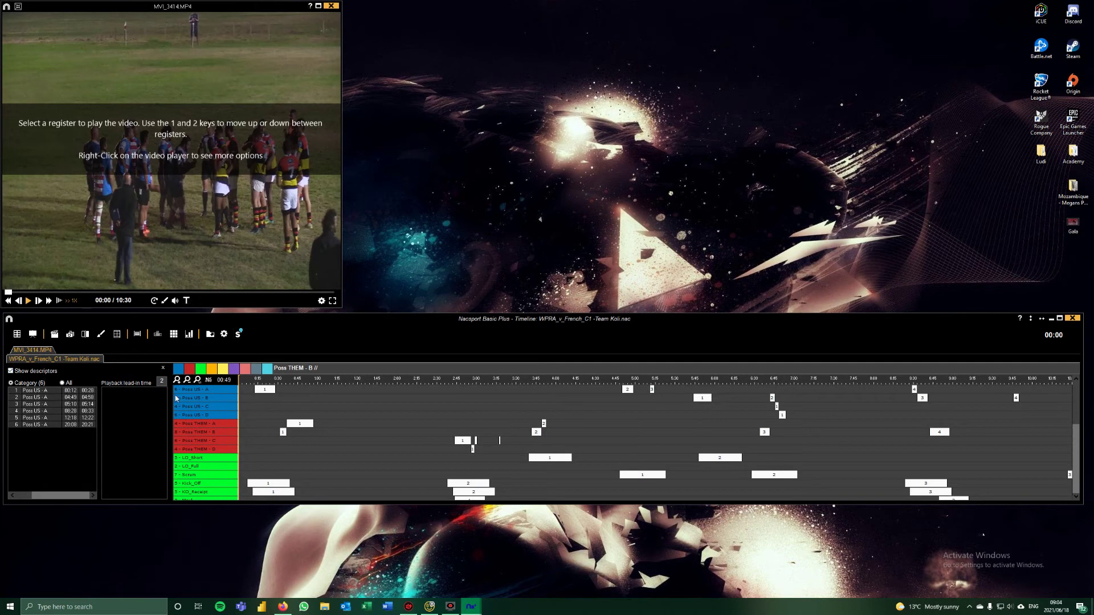
- Play back all the 37 - Ruck clips, then call up Excel's recent workbooks
scroll(188, 444, "down", 3)
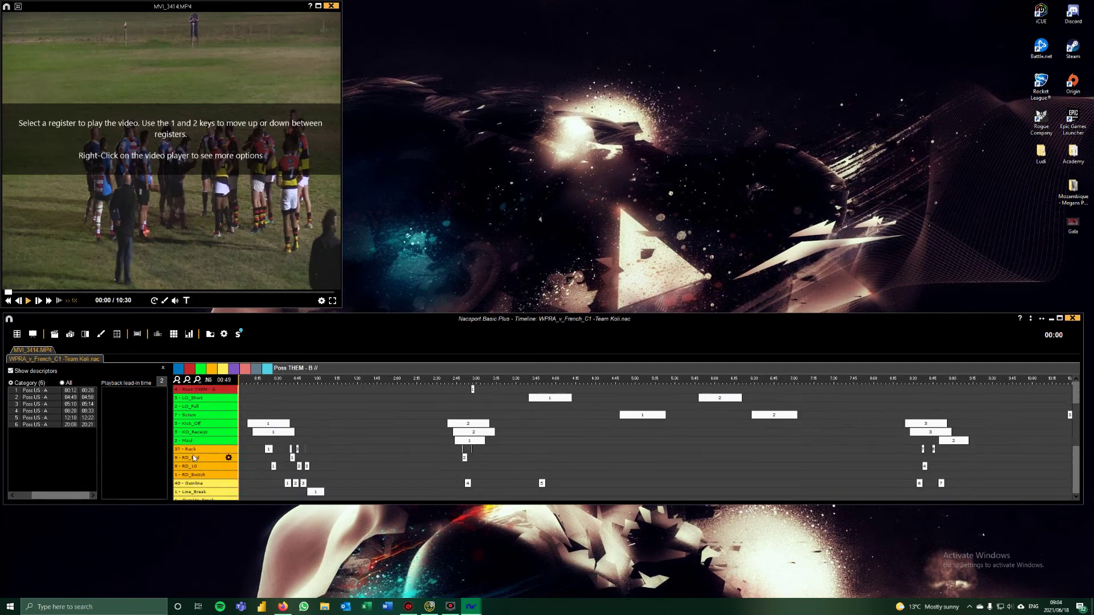
left_click(191, 449)
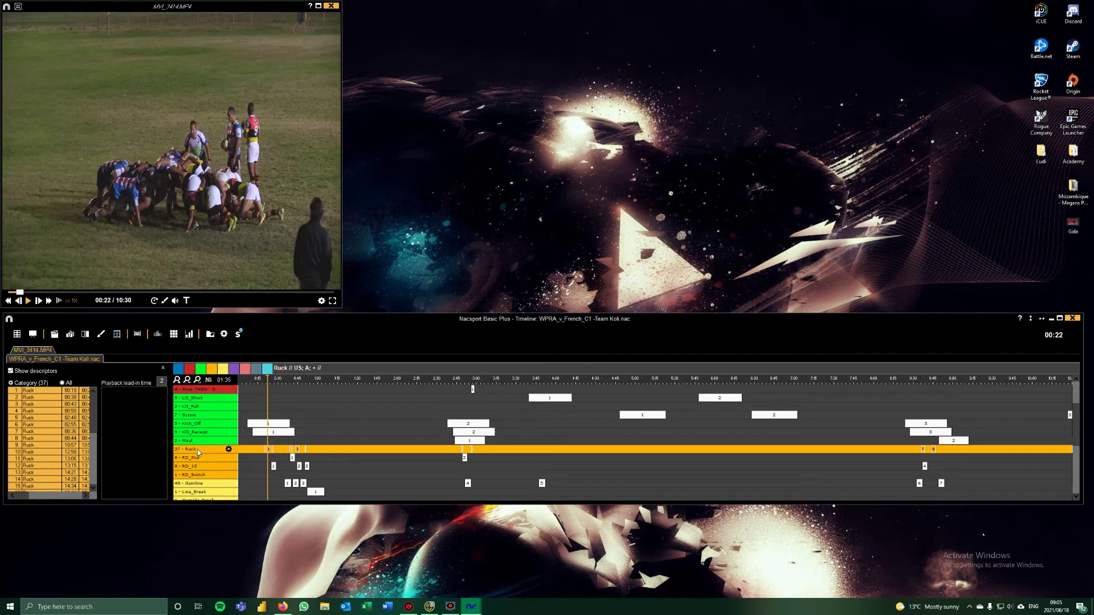
right_click(372, 608)
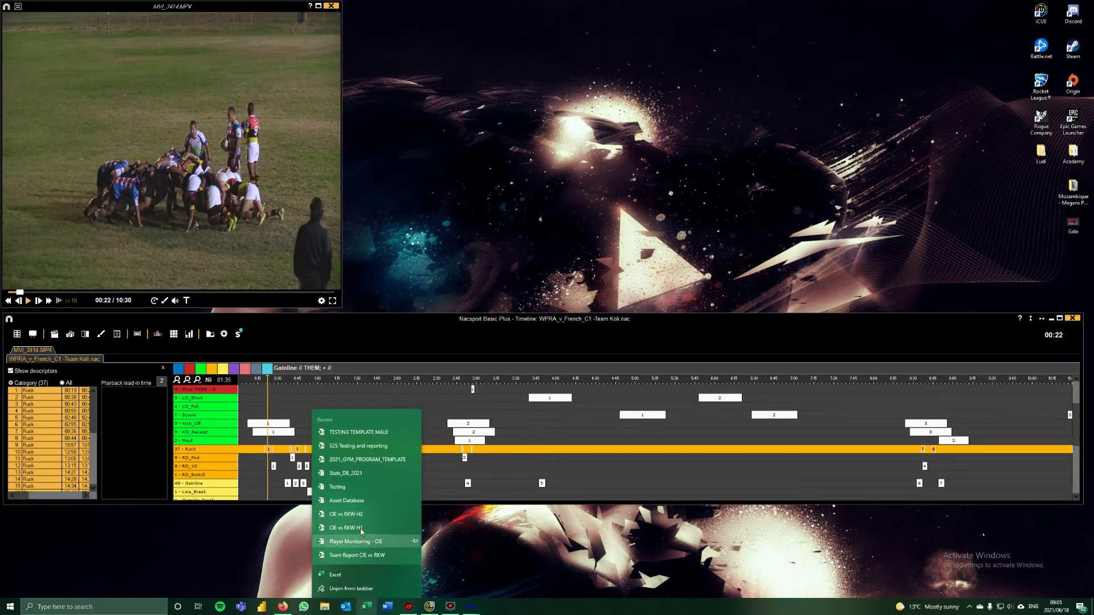
- Open Stats_DB_2021, step back through the sheets to Nacsport Panel and select G3:G23
left_click(357, 473)
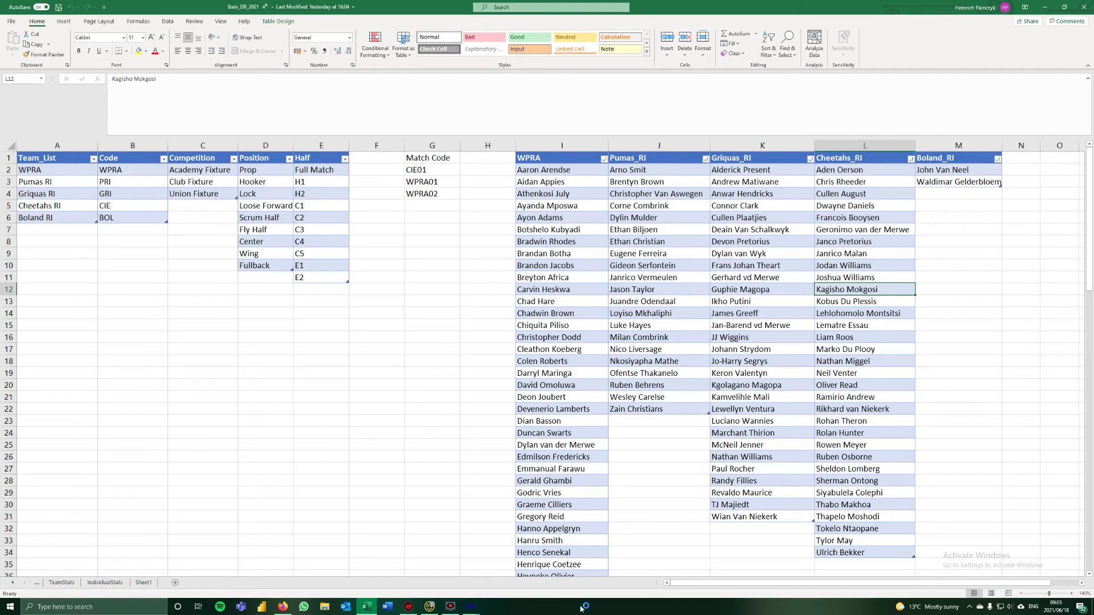
left_click(37, 584)
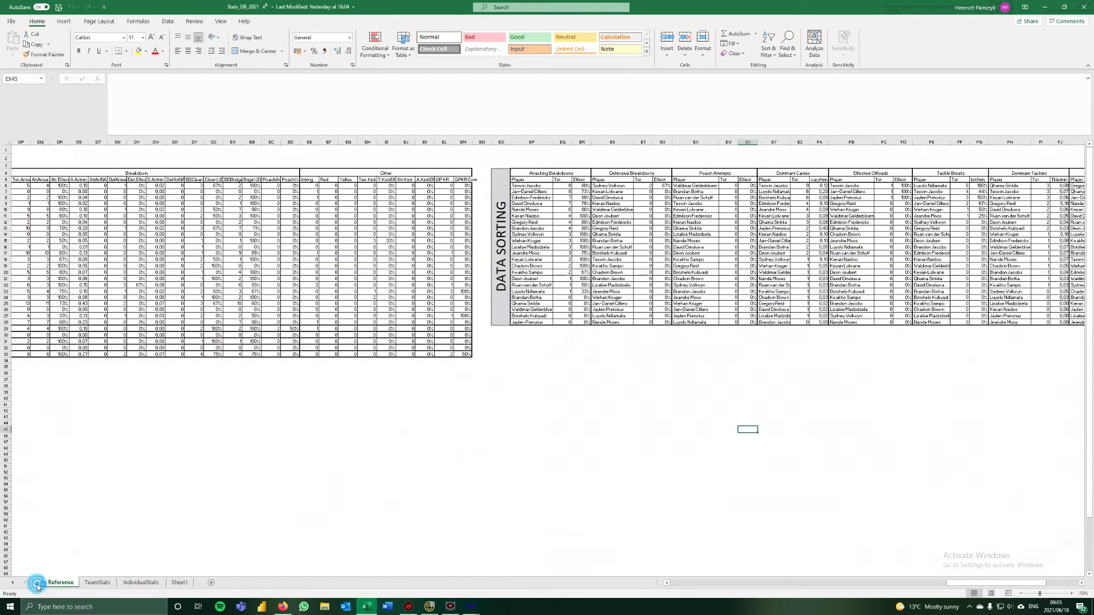
left_click(37, 585)
left_click(37, 586)
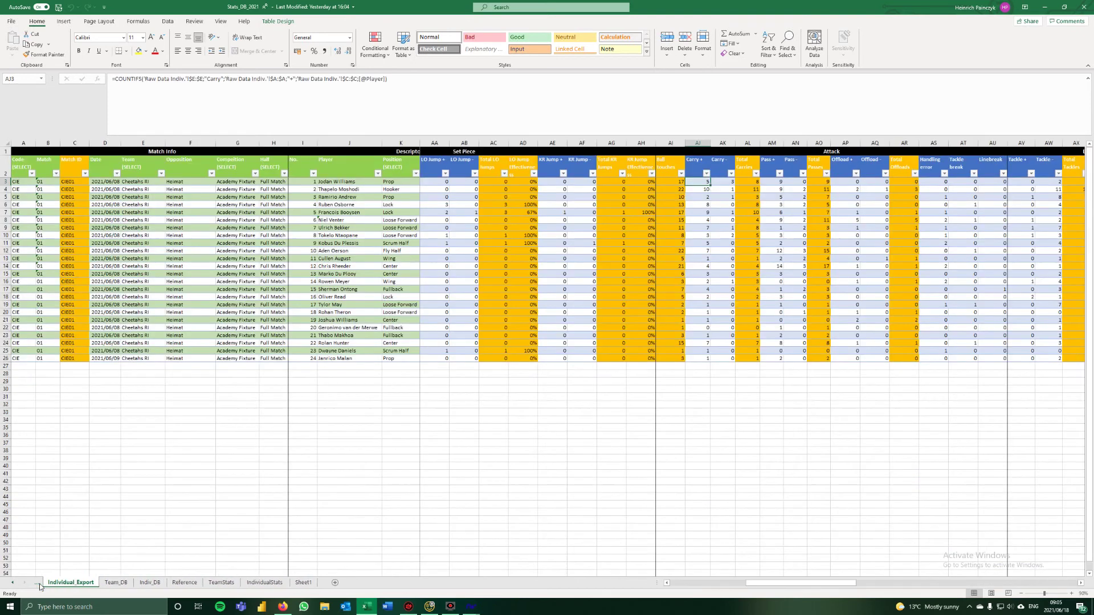
left_click(38, 584)
left_click(38, 584)
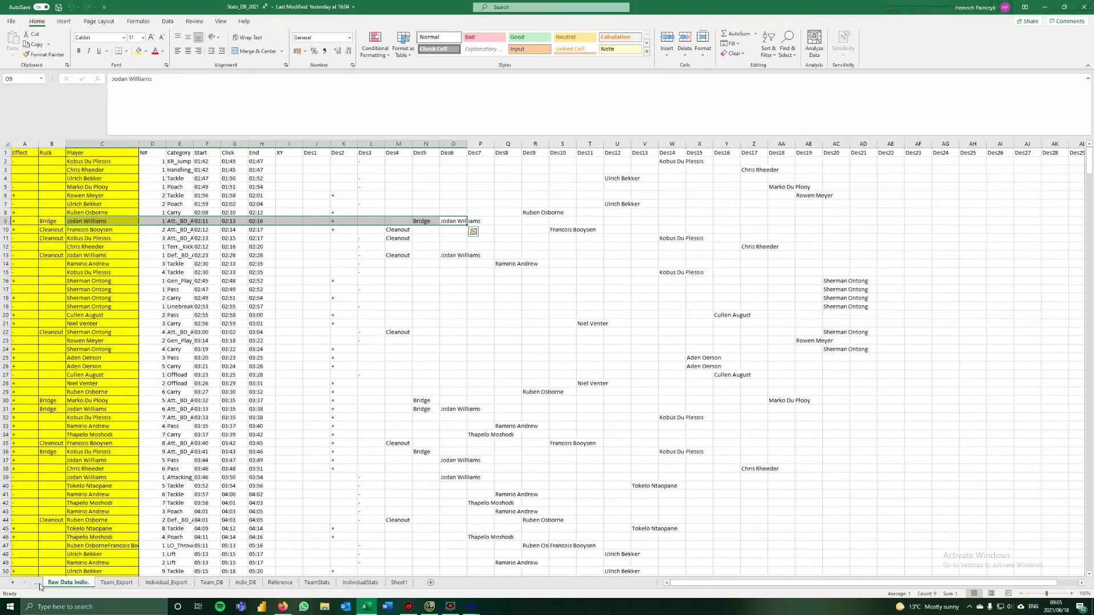
left_click(39, 585)
left_click(39, 585)
left_click(39, 585)
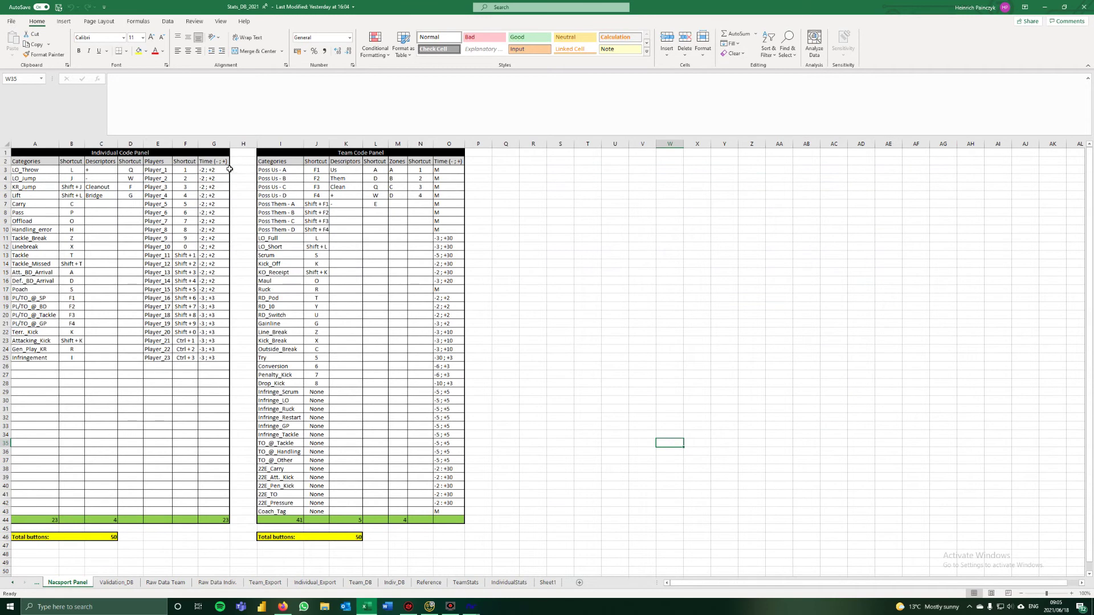
left_click_drag(216, 170, 214, 358)
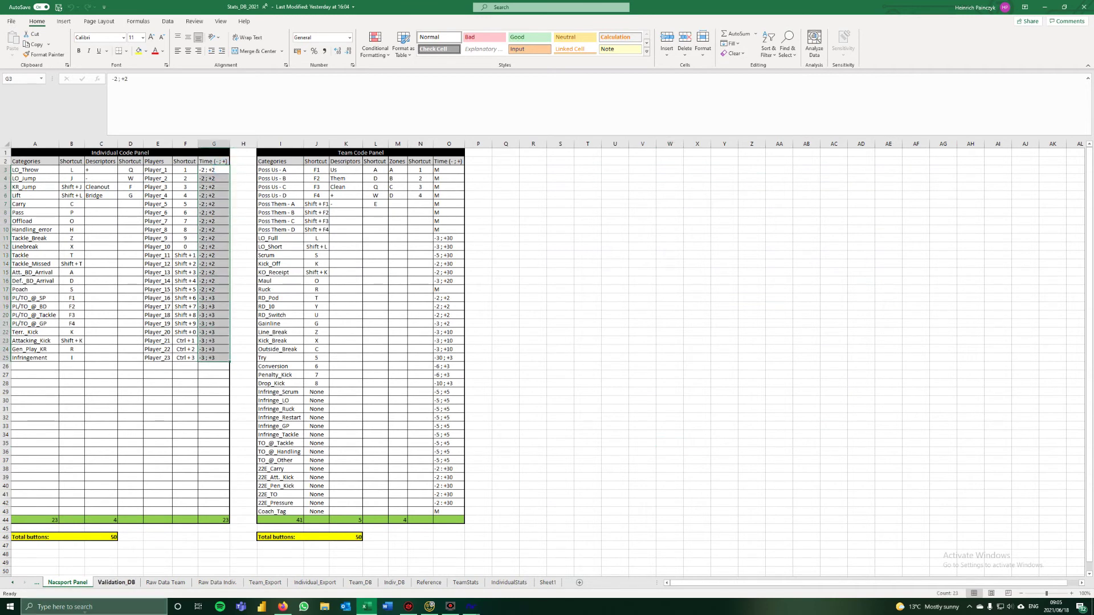
- On Definitions, expand Set Piece, copy the +2 Pre values D86:D93 into Post, and minimize Excel
left_click(37, 583)
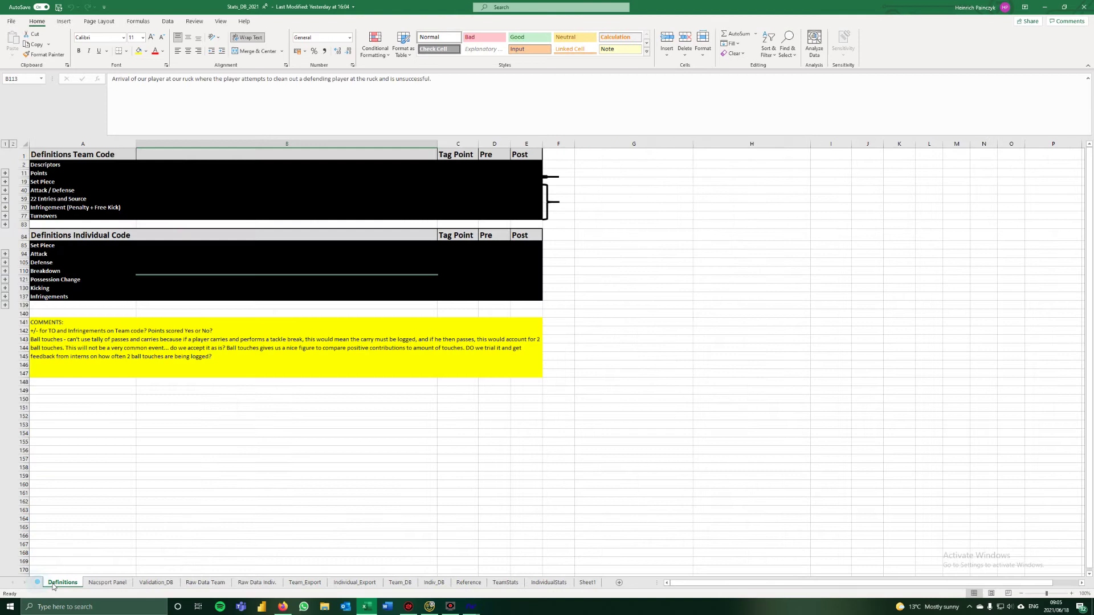
left_click(5, 254)
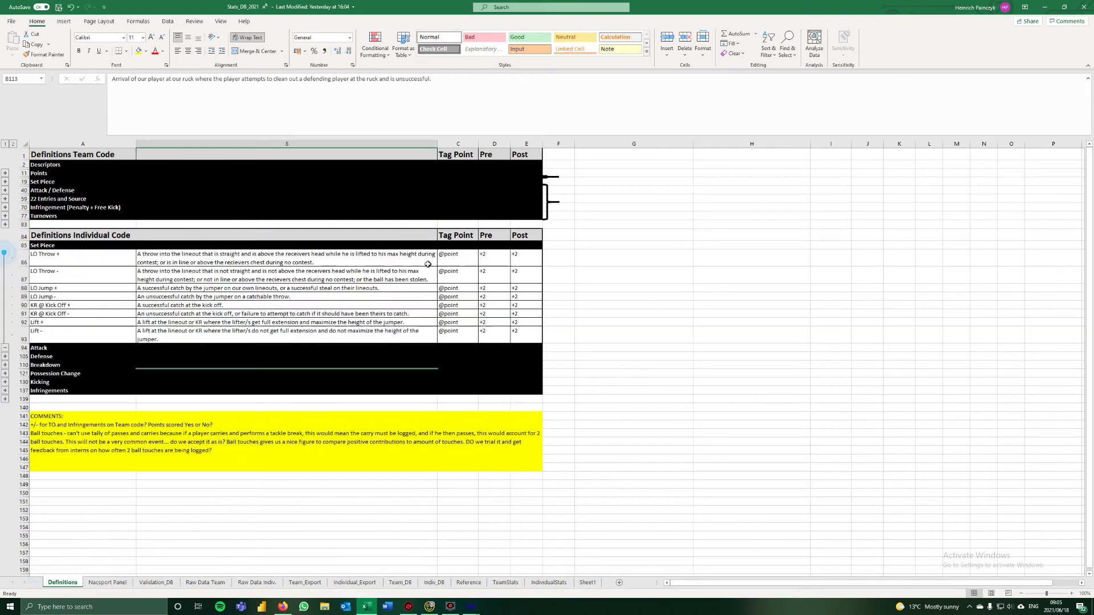
left_click_drag(490, 256, 494, 335)
left_click_drag(509, 282, 541, 282)
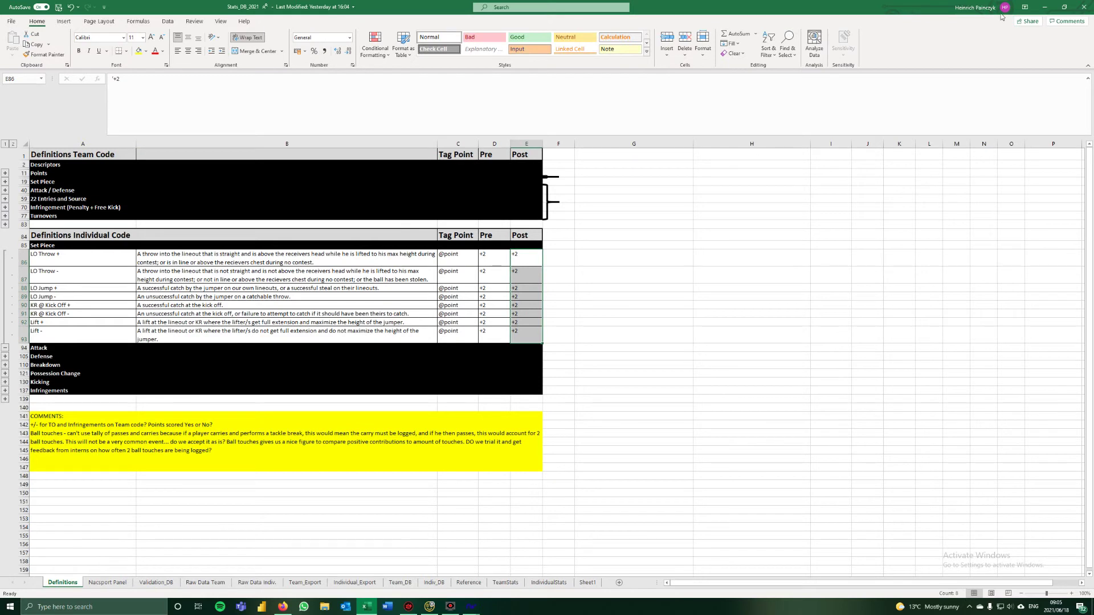
left_click(1044, 7)
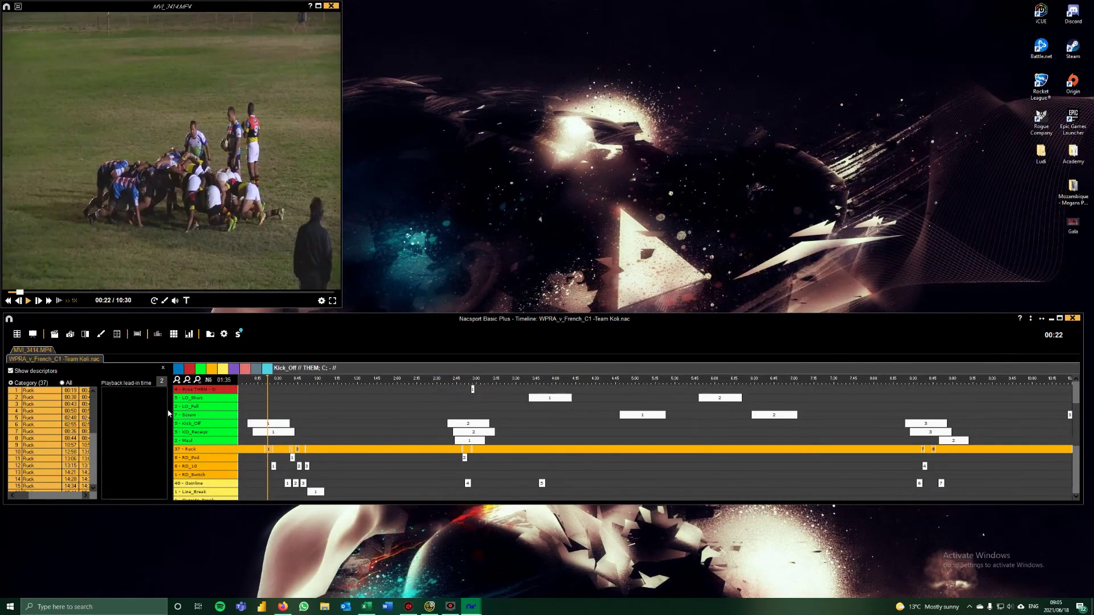
- Load the eight RD_Pod clips and pause the match video at 00:40
left_click(191, 457)
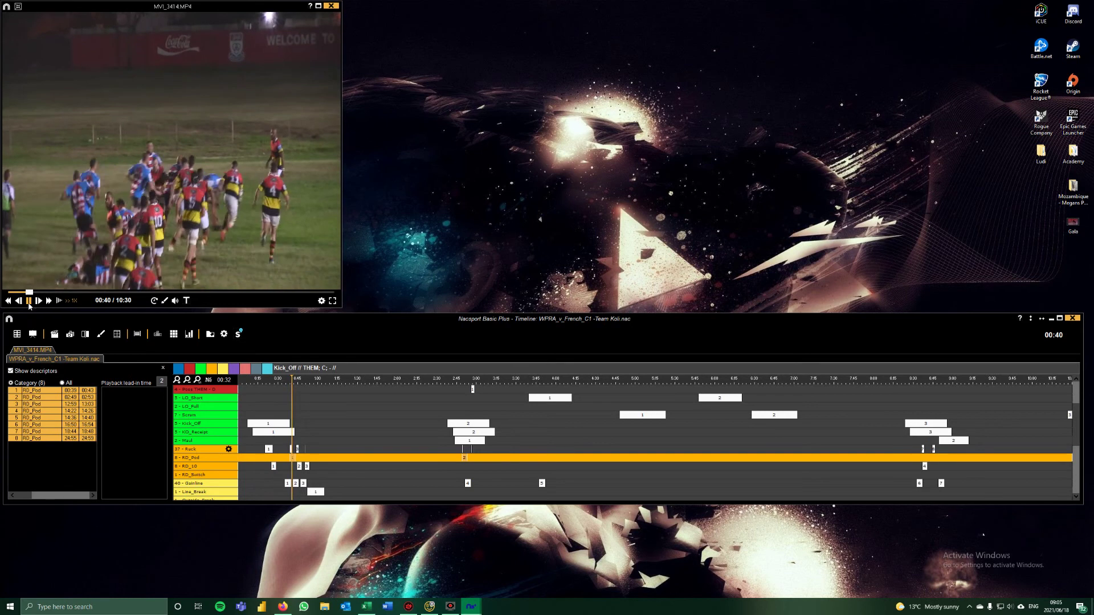
left_click(29, 302)
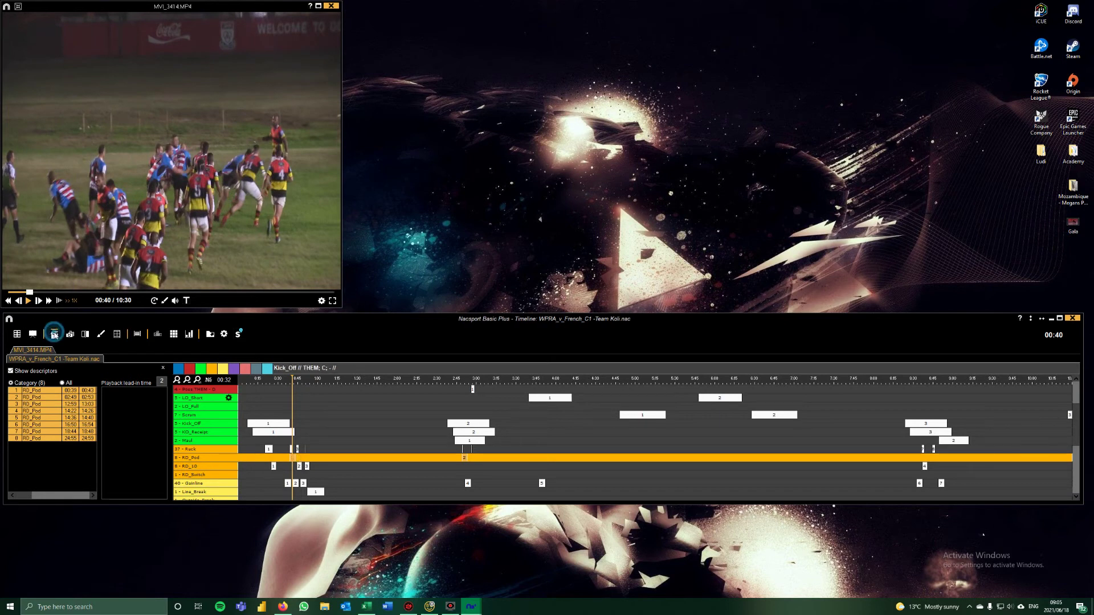
- Set the independent-movie export quality to 720p (1280x720)
left_click(54, 334)
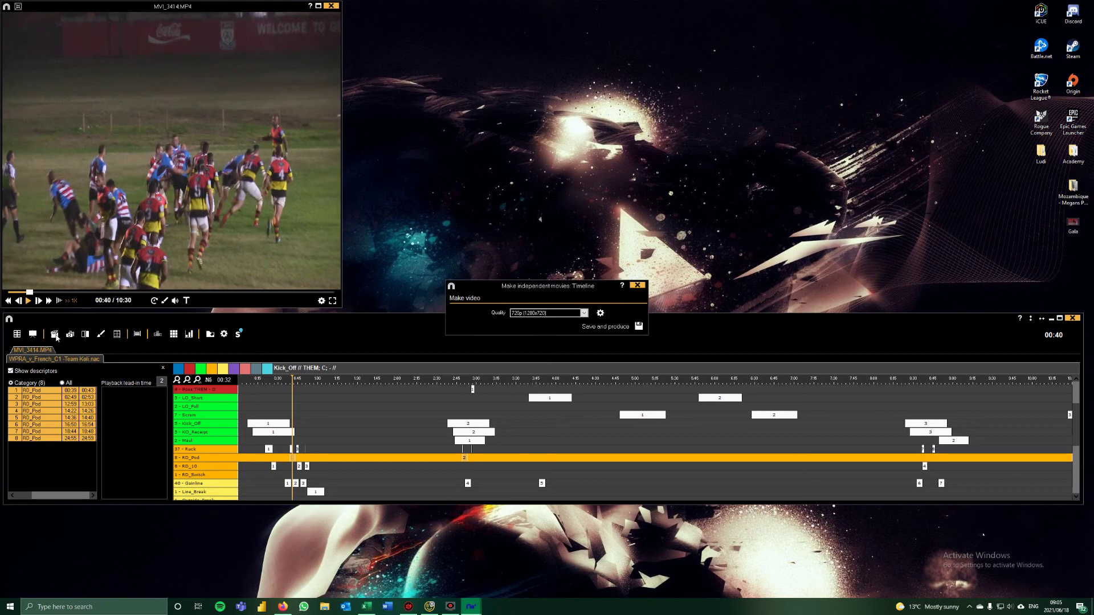
left_click(585, 314)
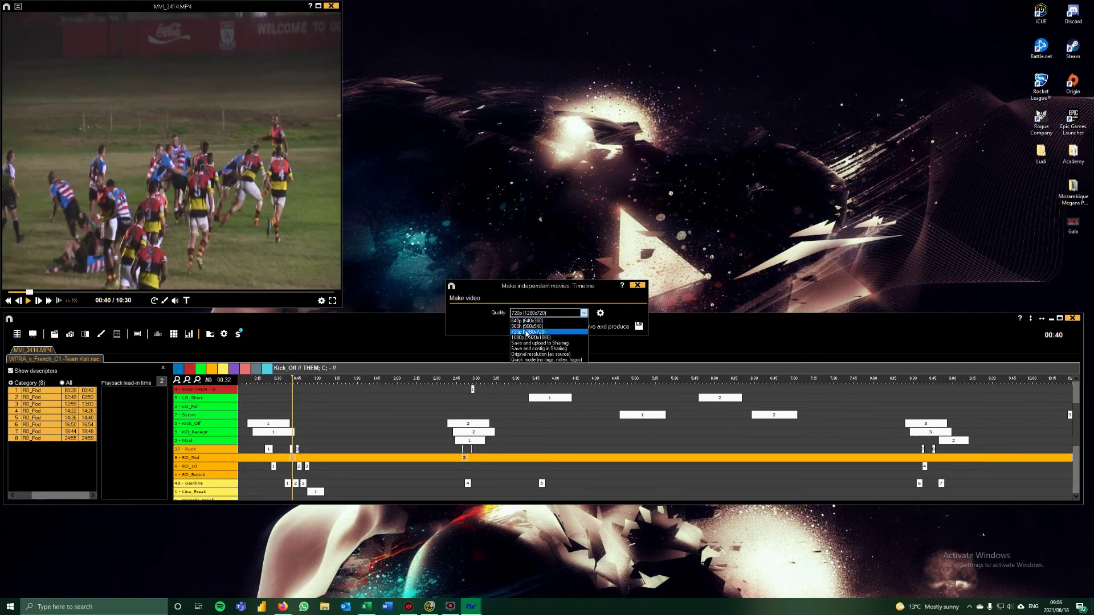
left_click(545, 333)
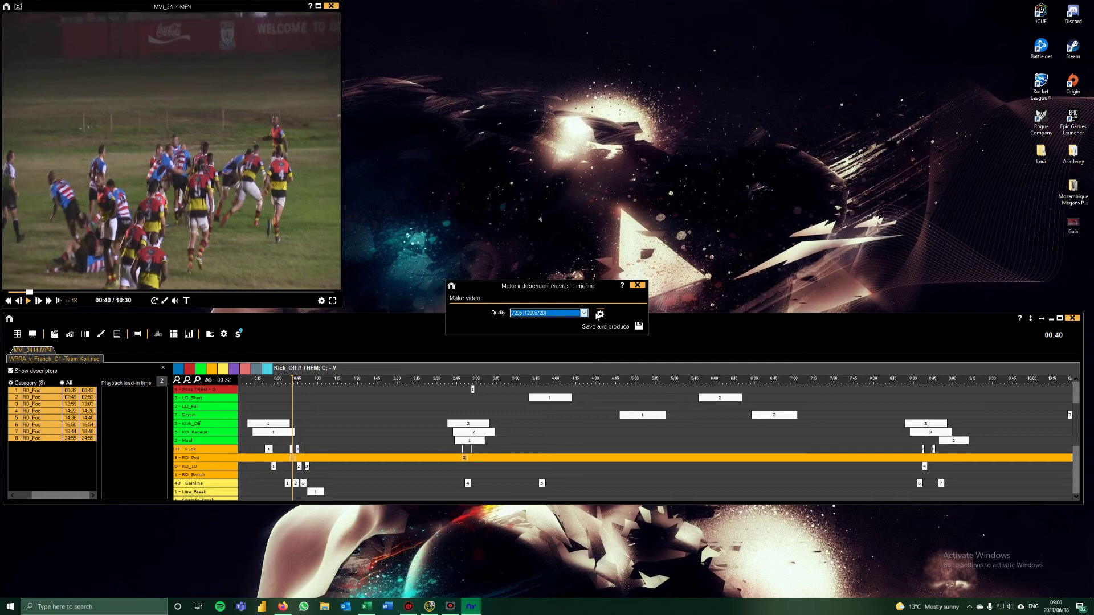
- Turn on text overlays for the category name, clip notes and descriptors
left_click(600, 313)
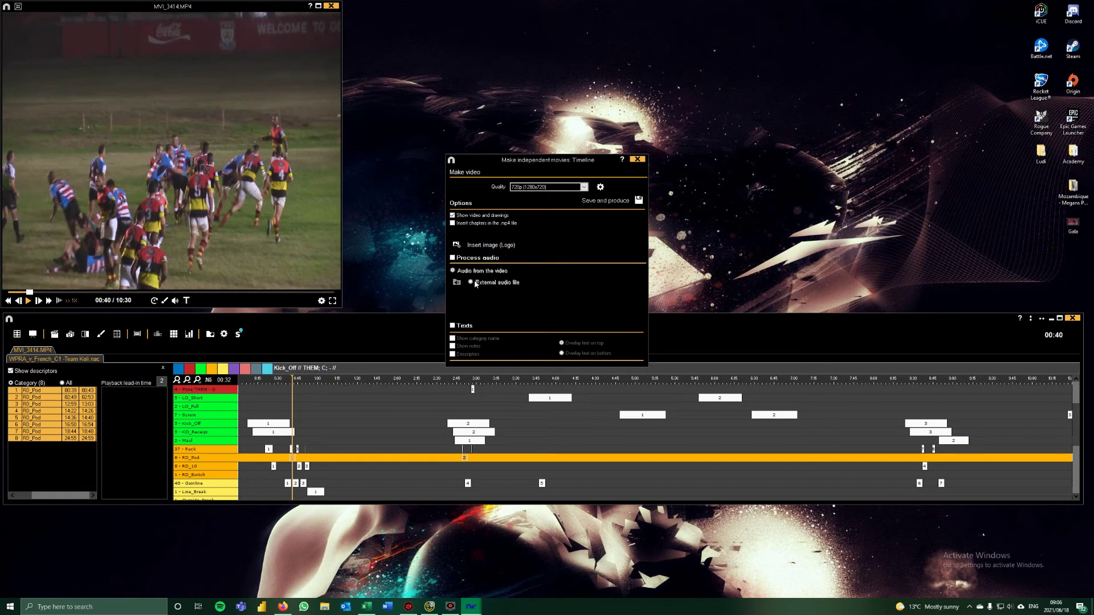
left_click(453, 325)
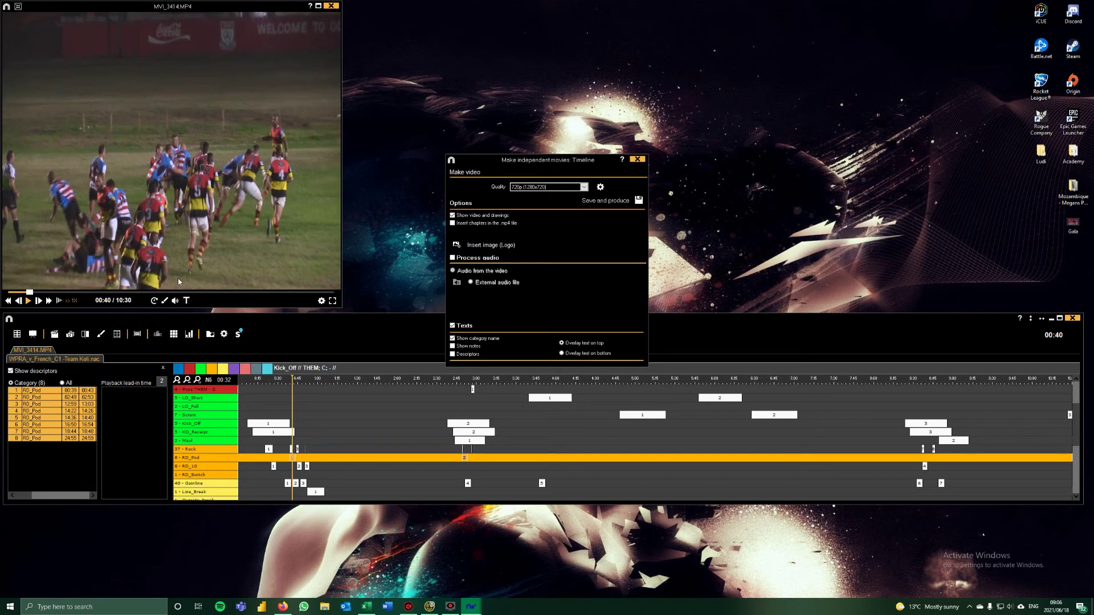
left_click(453, 345)
left_click(462, 355)
- Put the overlay text at the bottom and produce RD_Pod.mp4 on the Desktop
left_click(563, 354)
left_click(639, 200)
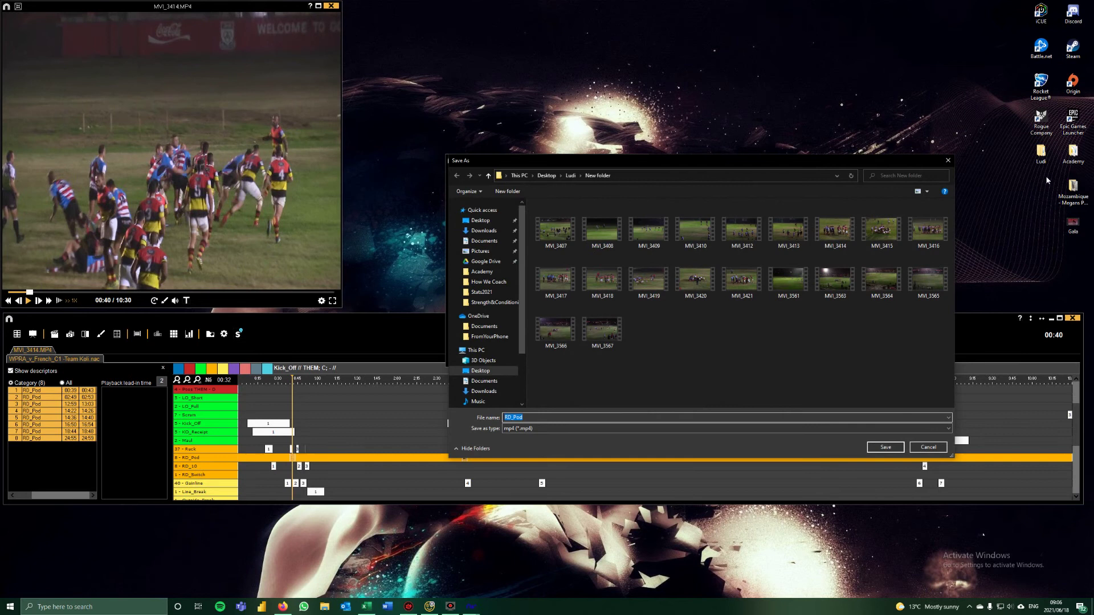
left_click(948, 160)
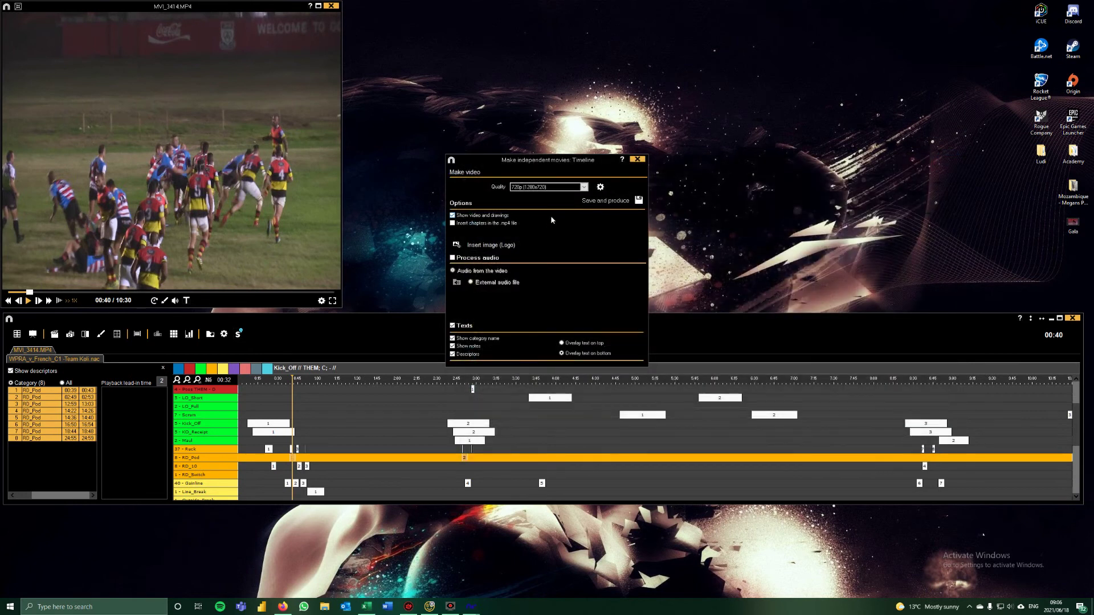
left_click(639, 201)
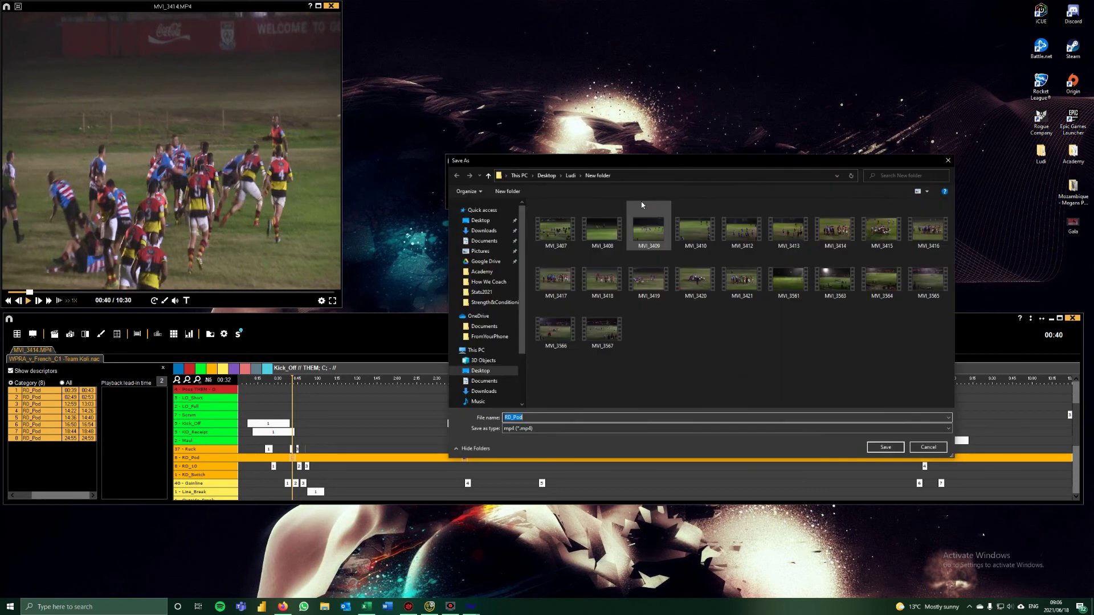
left_click(480, 220)
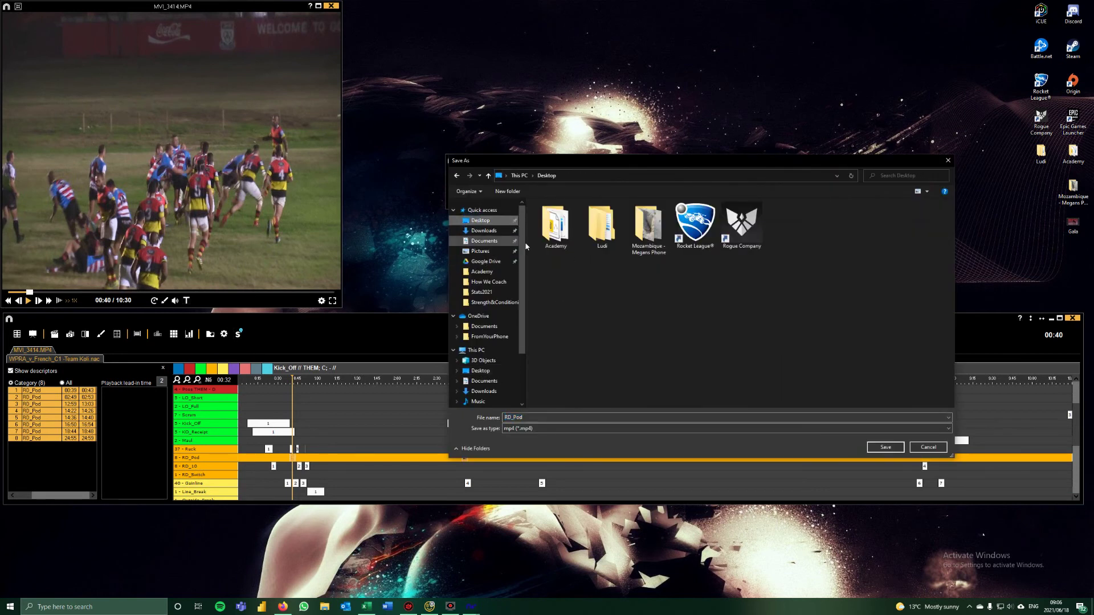
left_click(884, 447)
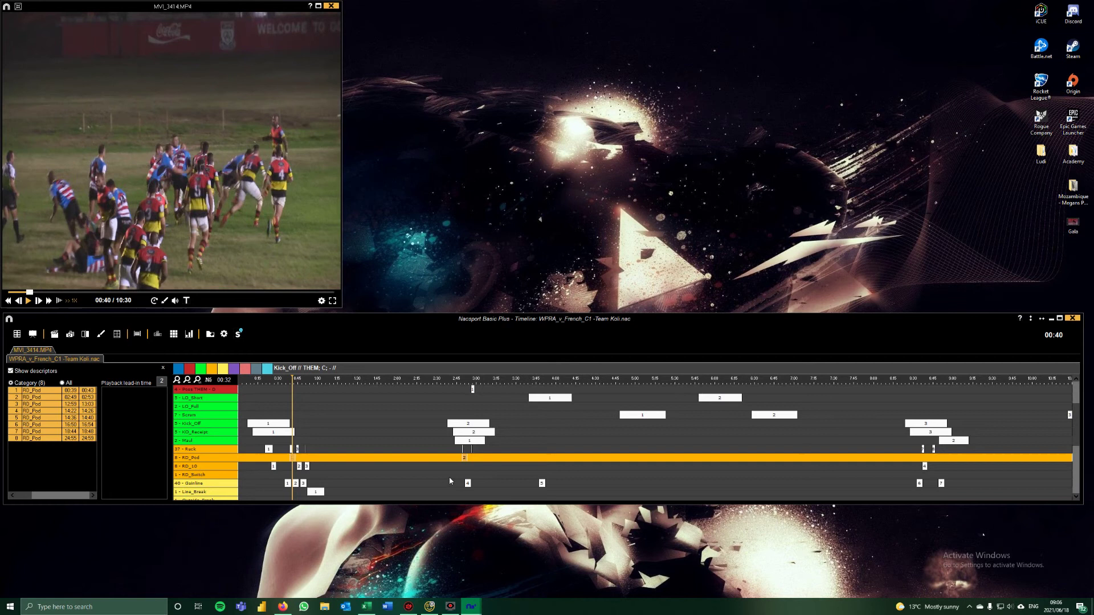
mouse_move(470, 607)
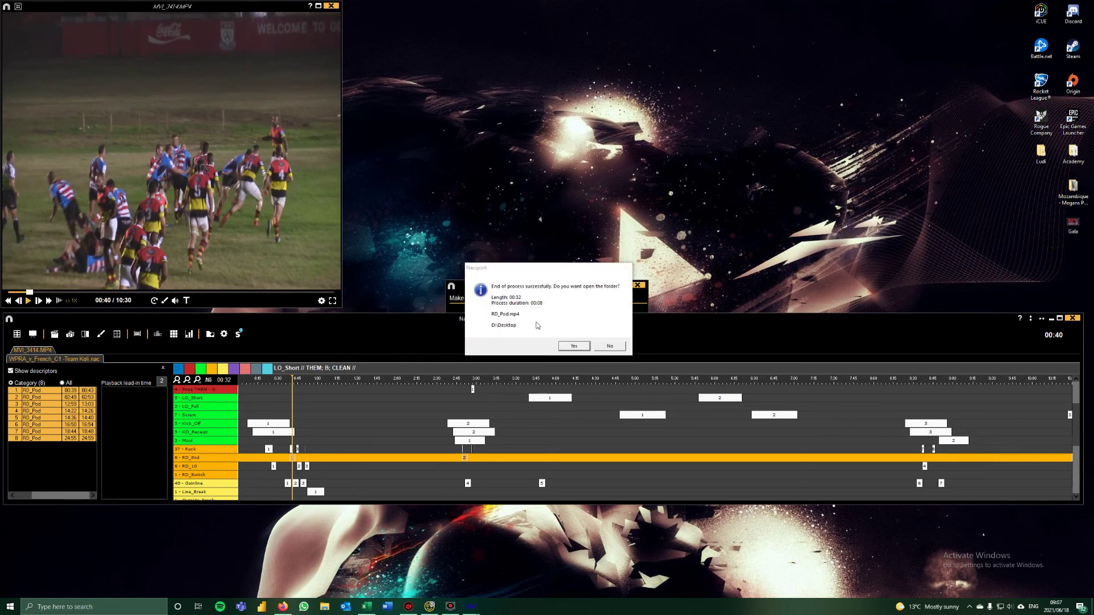
- Open the Desktop folder, play RD_Pod.mp4 in Movies & TV, then close the player
key("Return")
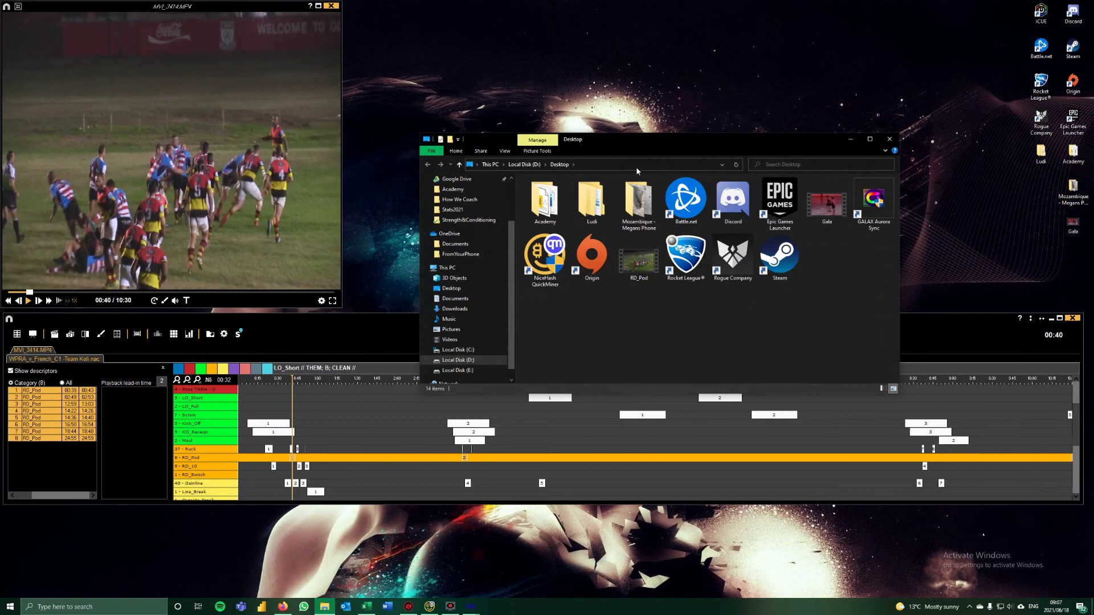
left_click_drag(636, 140, 509, 137)
double_click(477, 259)
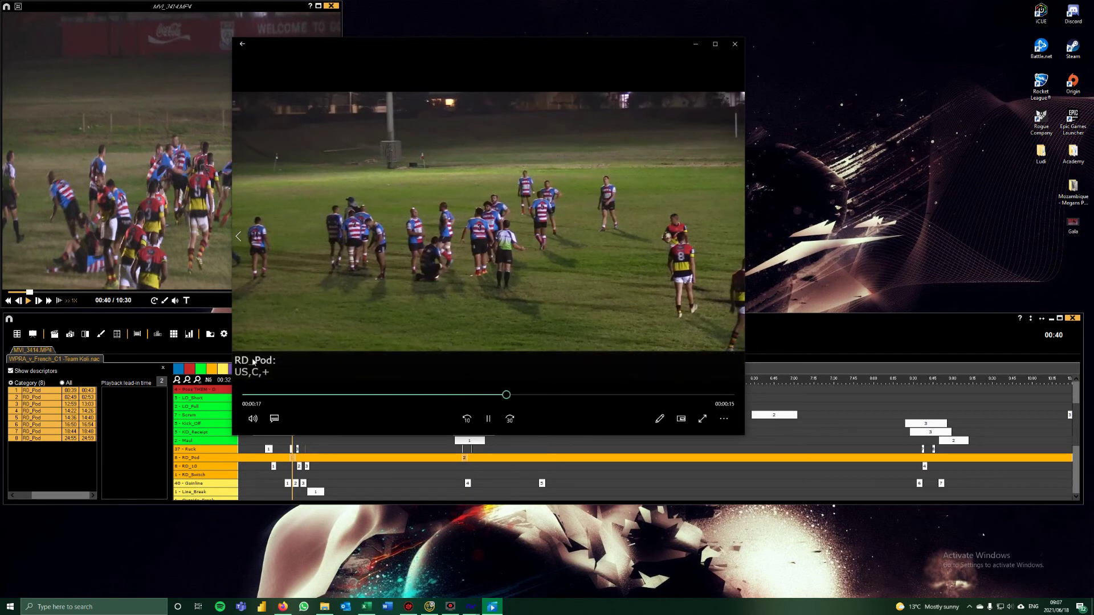
left_click(739, 43)
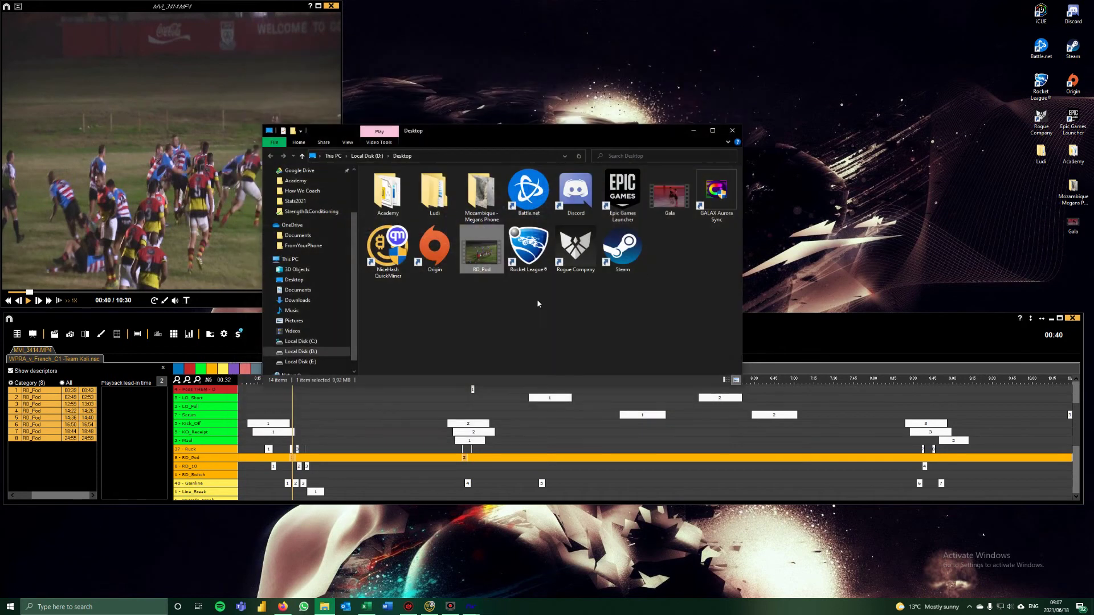
- Close the Desktop folder and dismiss the leftover movie export dialog
left_click(732, 130)
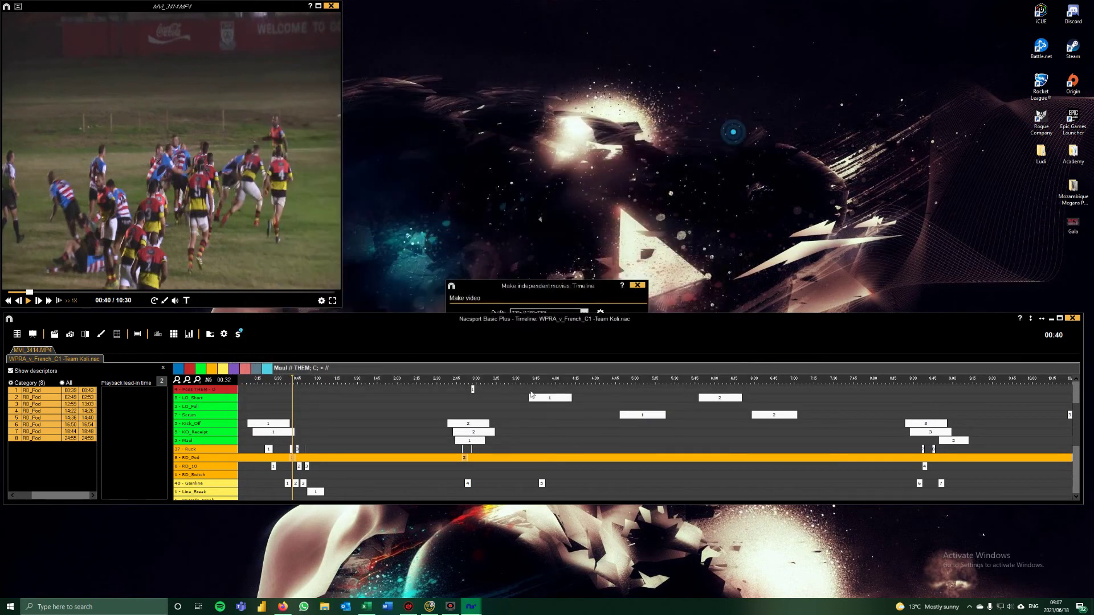
left_click(564, 288)
left_click(428, 471)
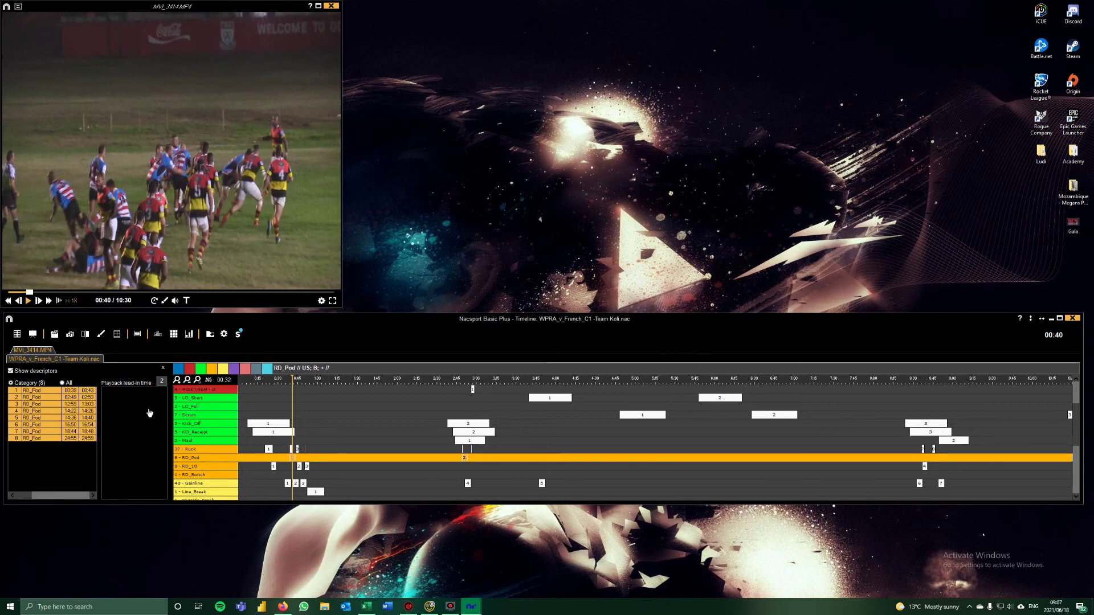
- Open the PossTerr and RRT dashboard and review the six Poss US - A clips
left_click(189, 335)
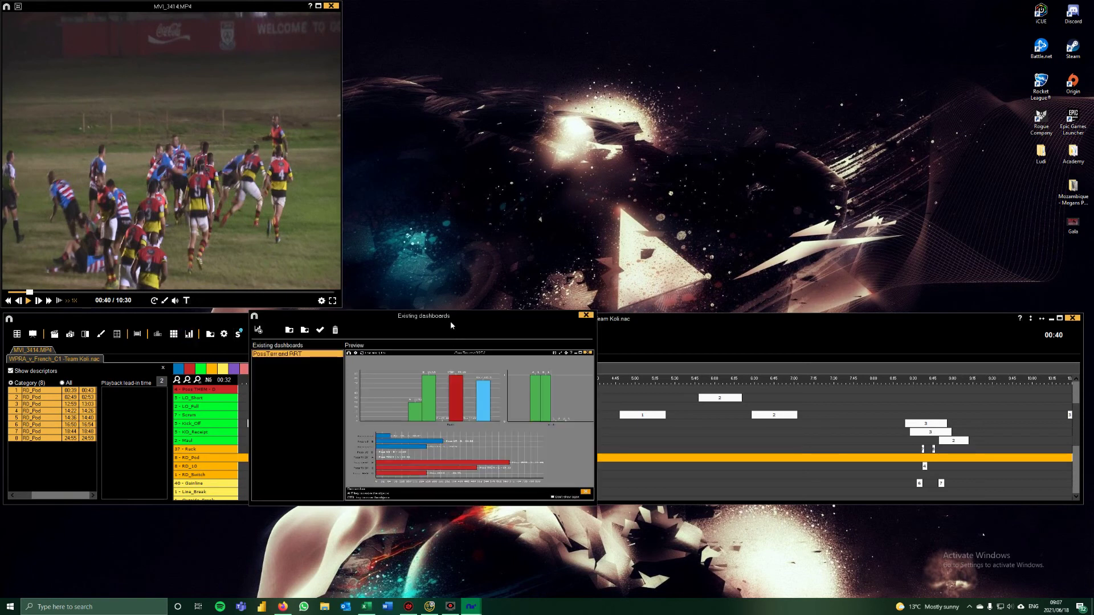
left_click_drag(450, 325, 490, 221)
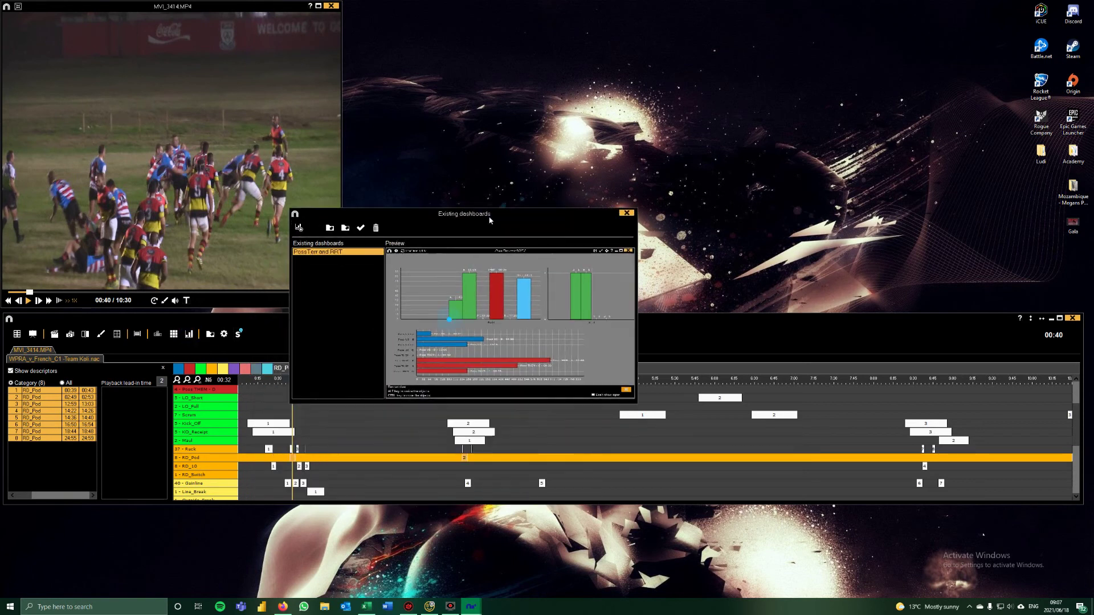
double_click(311, 251)
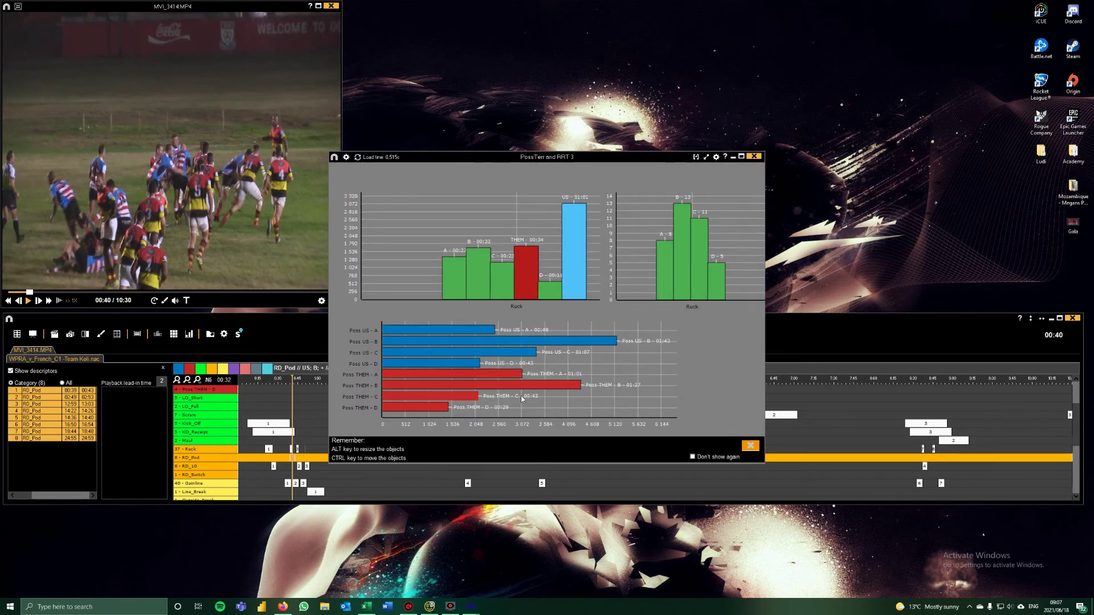
left_click(467, 326)
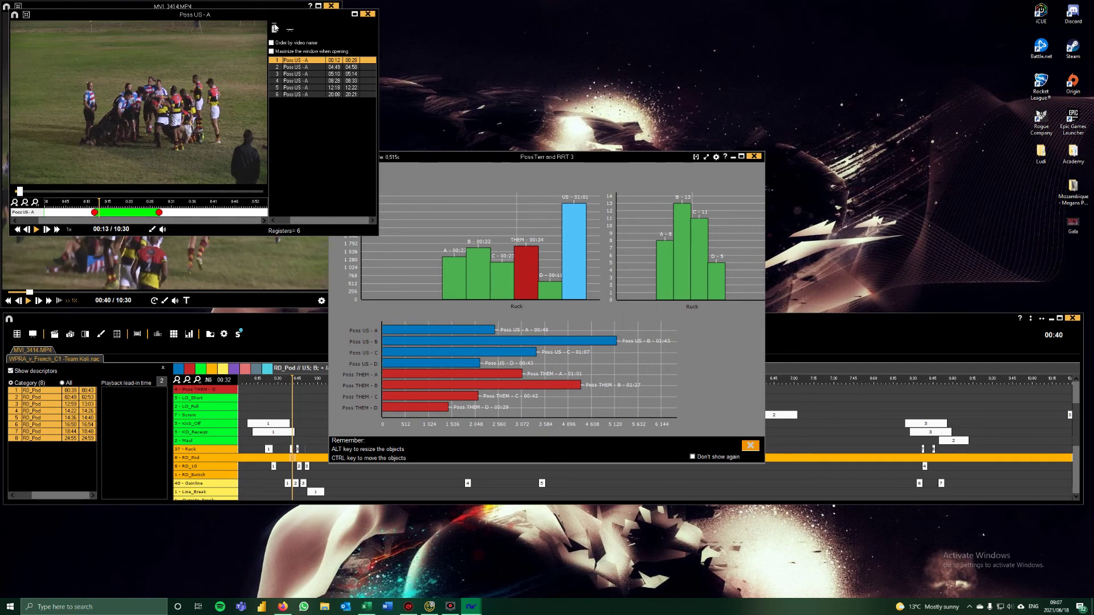
left_click_drag(274, 17, 485, 132)
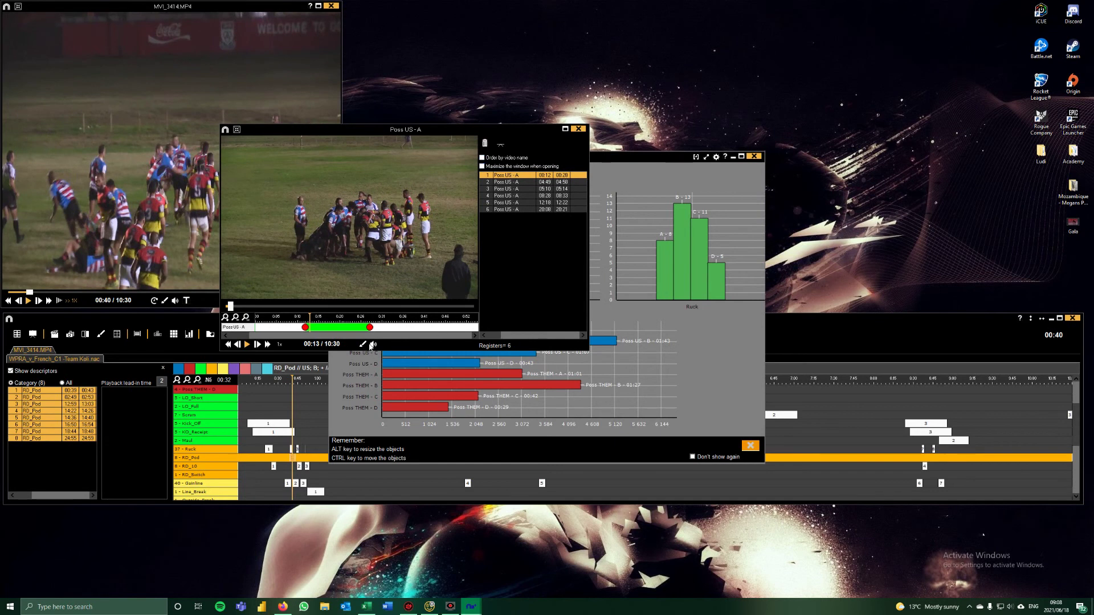
left_click(578, 129)
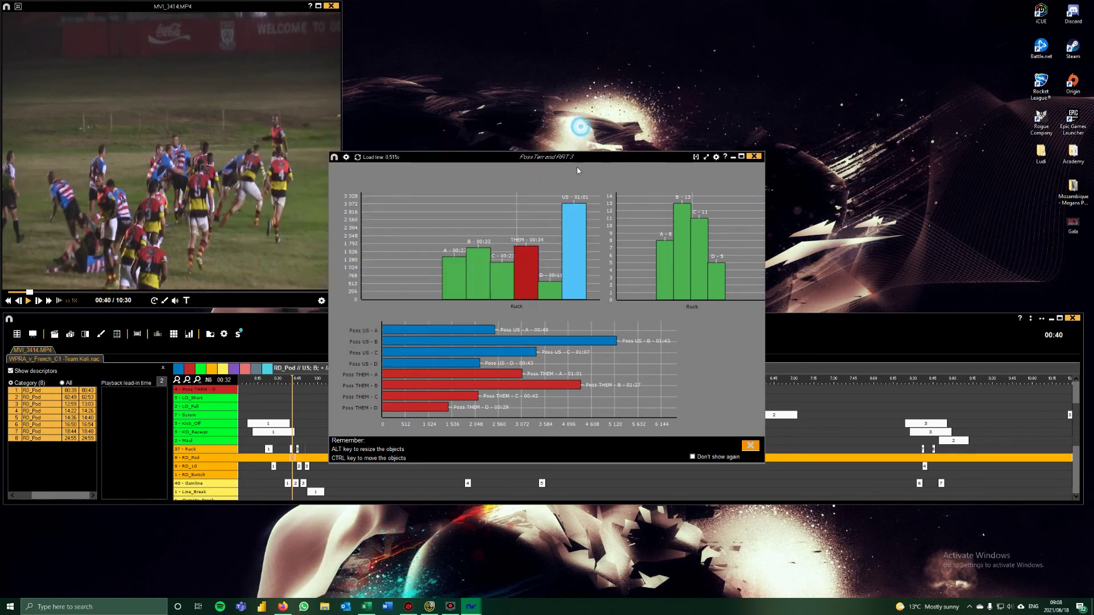
left_click(755, 156)
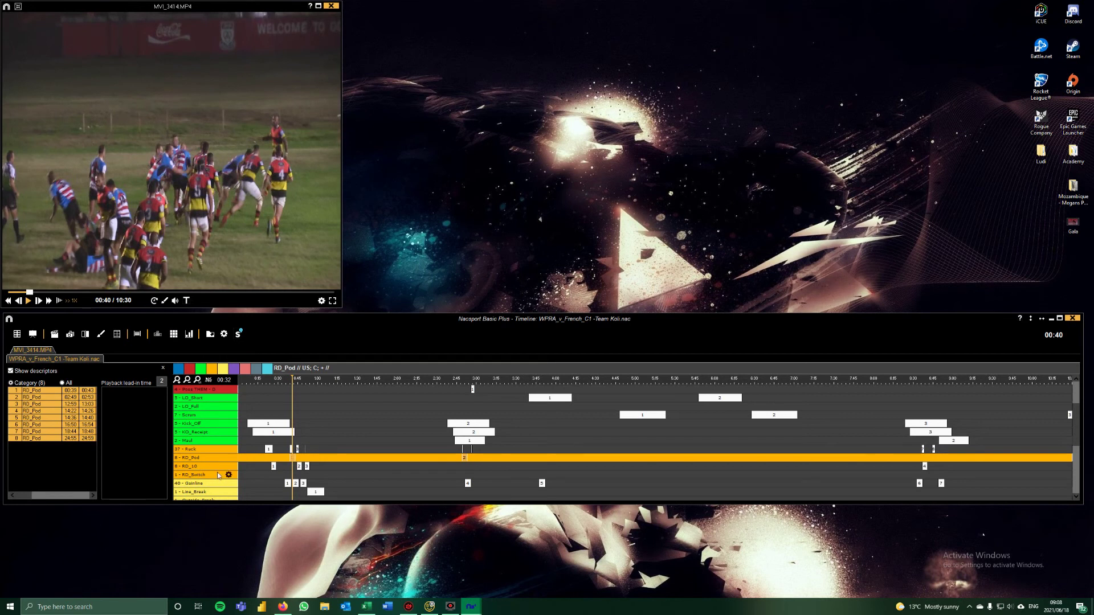
scroll(203, 444, "up", 3)
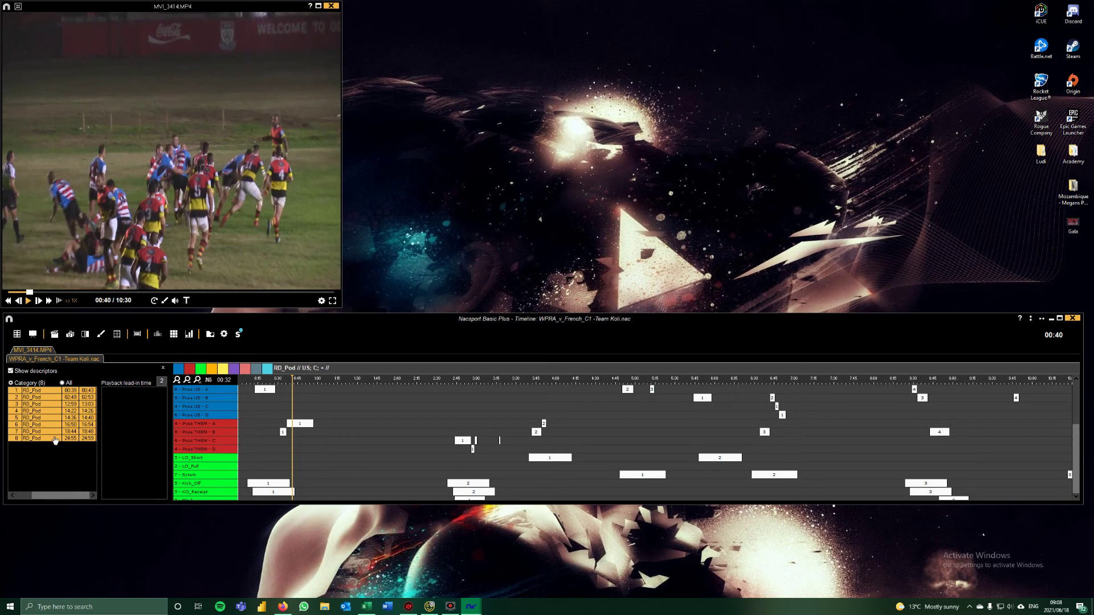
scroll(189, 461, "down", 8)
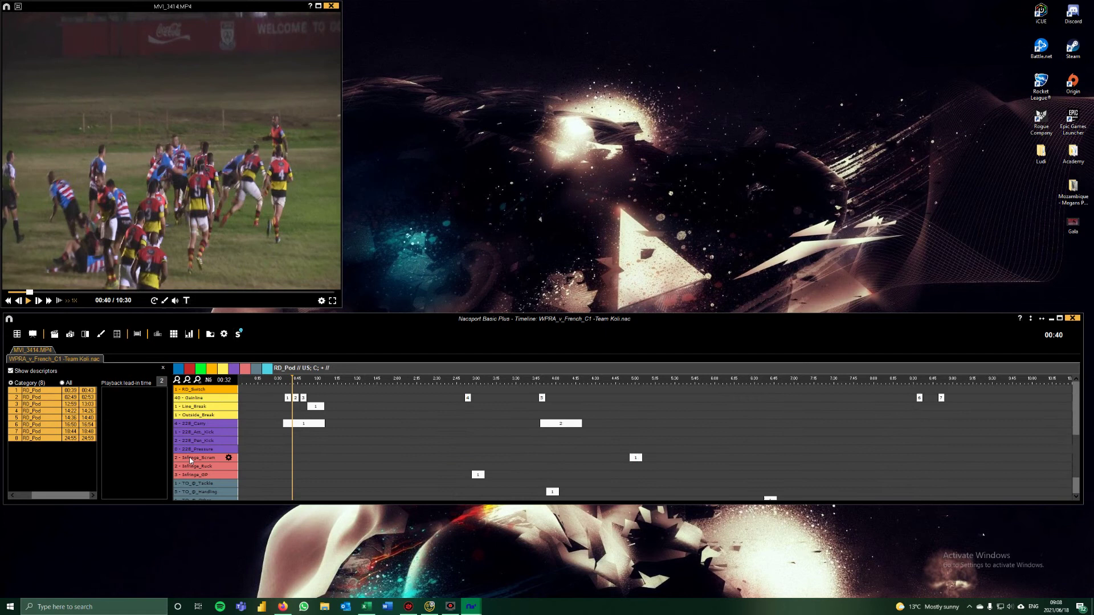
scroll(190, 460, "up", 8)
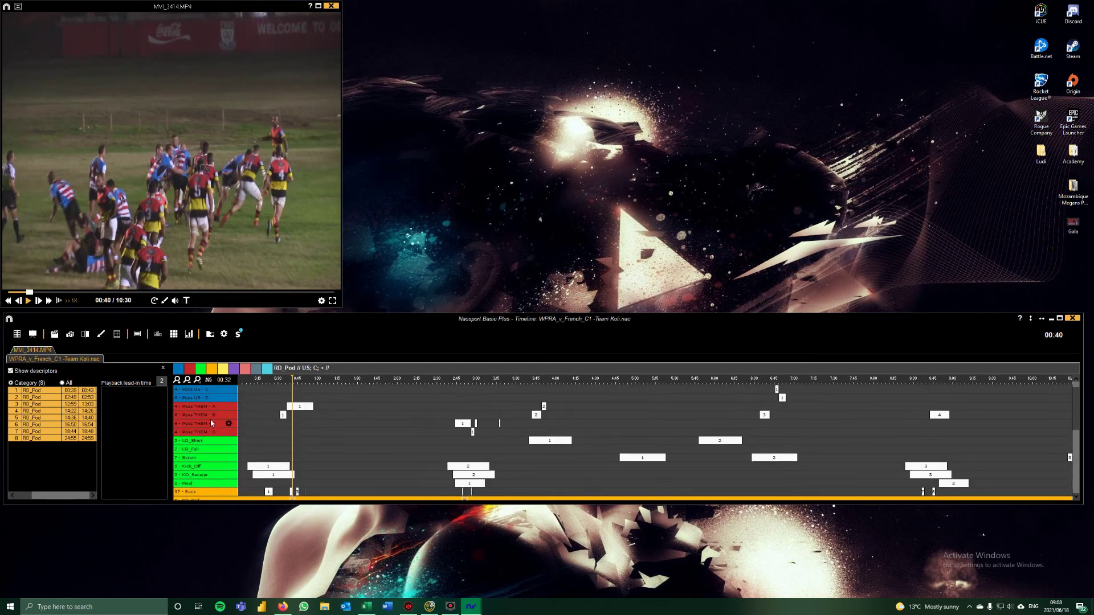
scroll(209, 420, "up", 1)
scroll(198, 450, "down", 5)
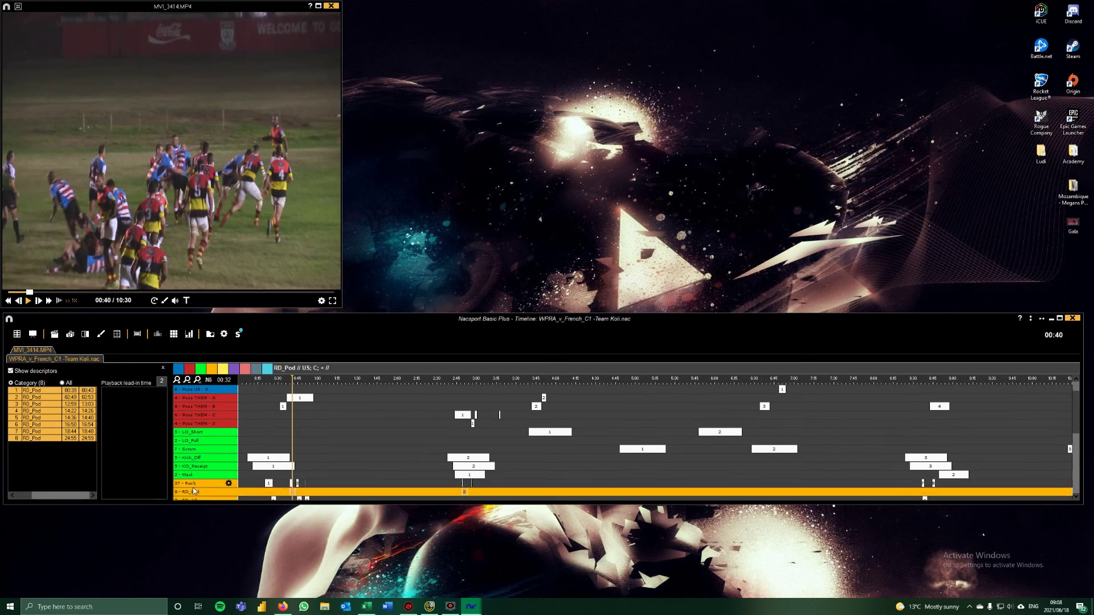
scroll(191, 483, "down", 6)
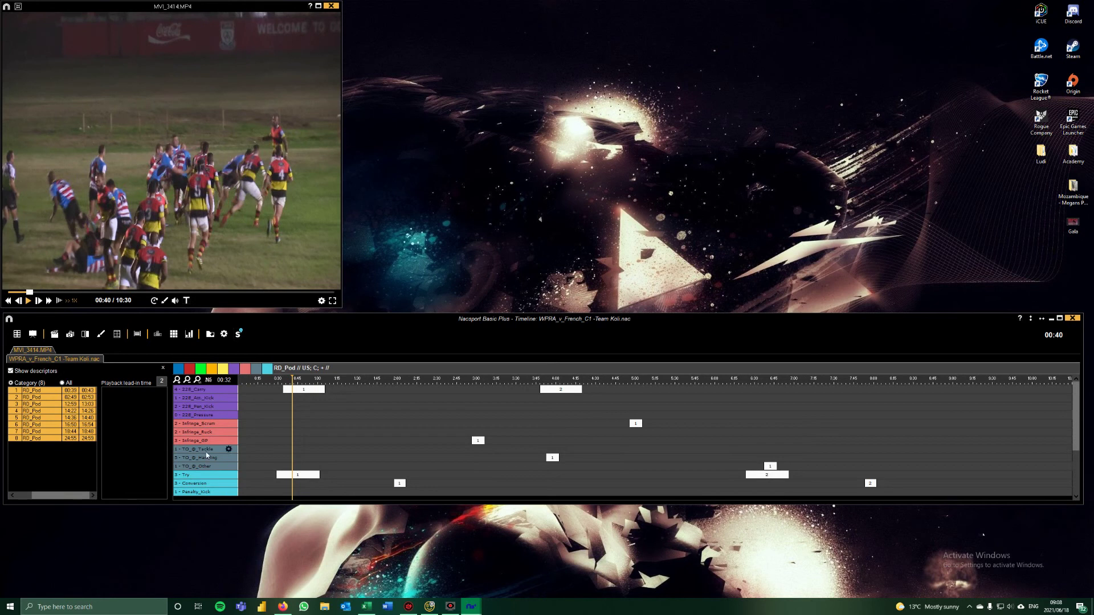
scroll(205, 421, "up", 5)
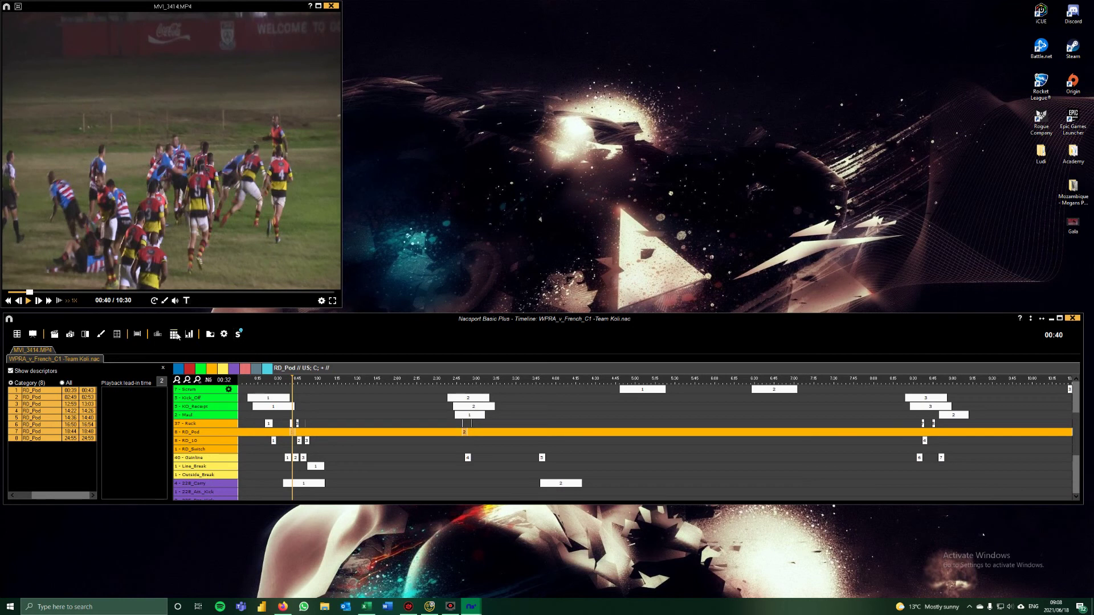
- Open the Team Koli Data Matrix maximized, list column A's 30 clips, restore it, pause video
left_click(174, 335)
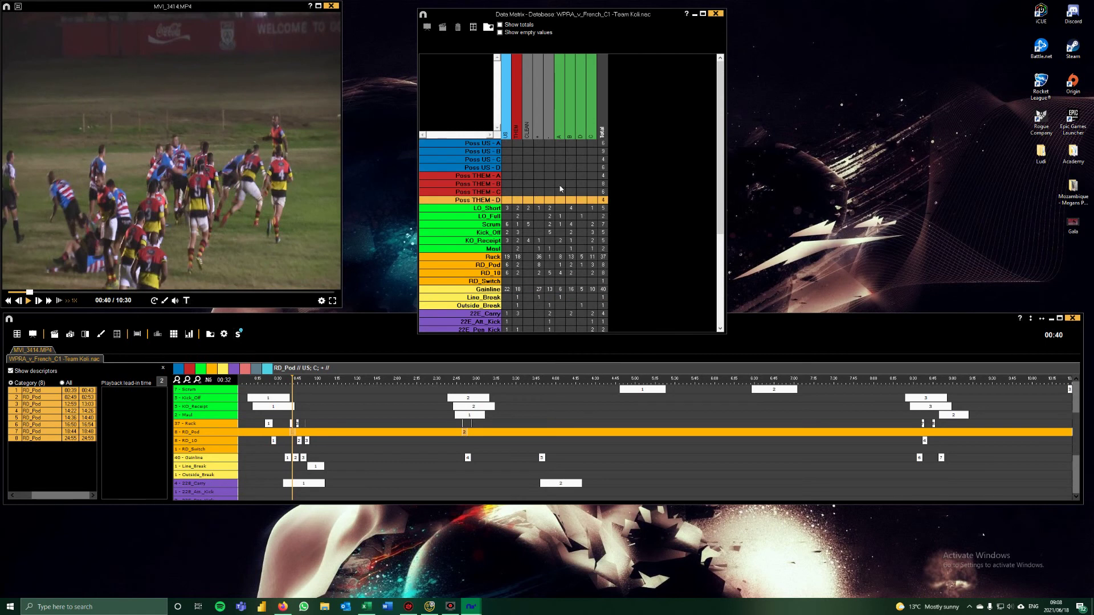
left_click(530, 136)
left_click(518, 133)
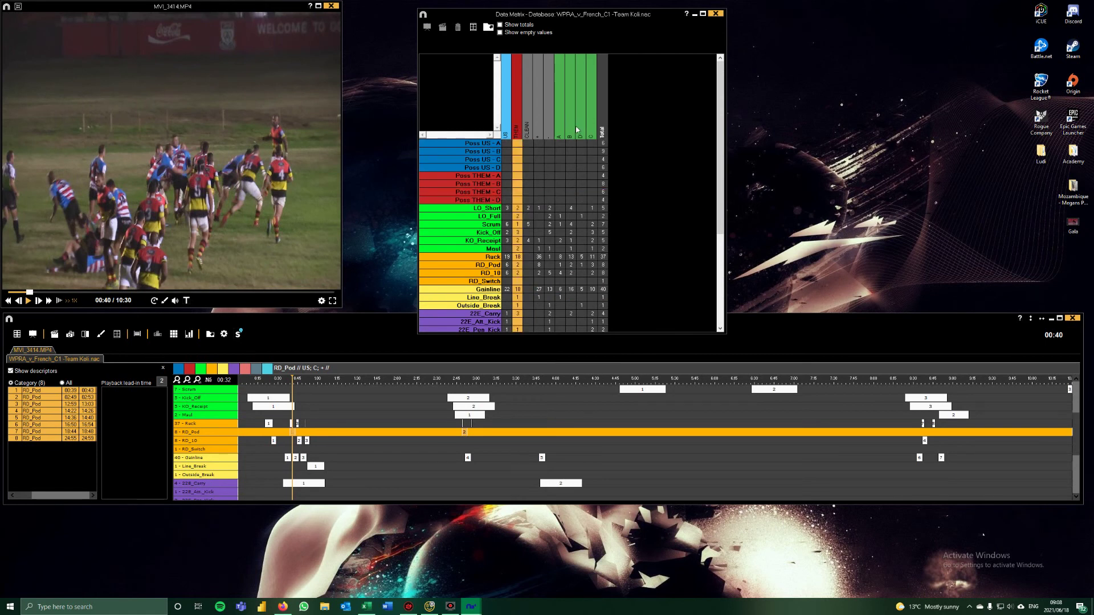
left_click(703, 13)
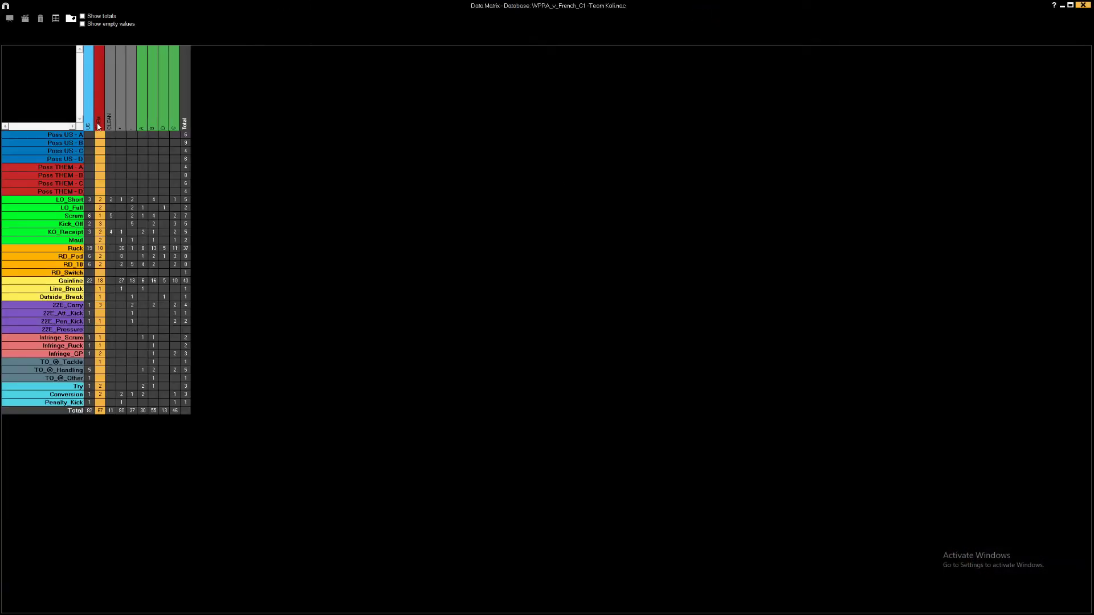
left_click(142, 119)
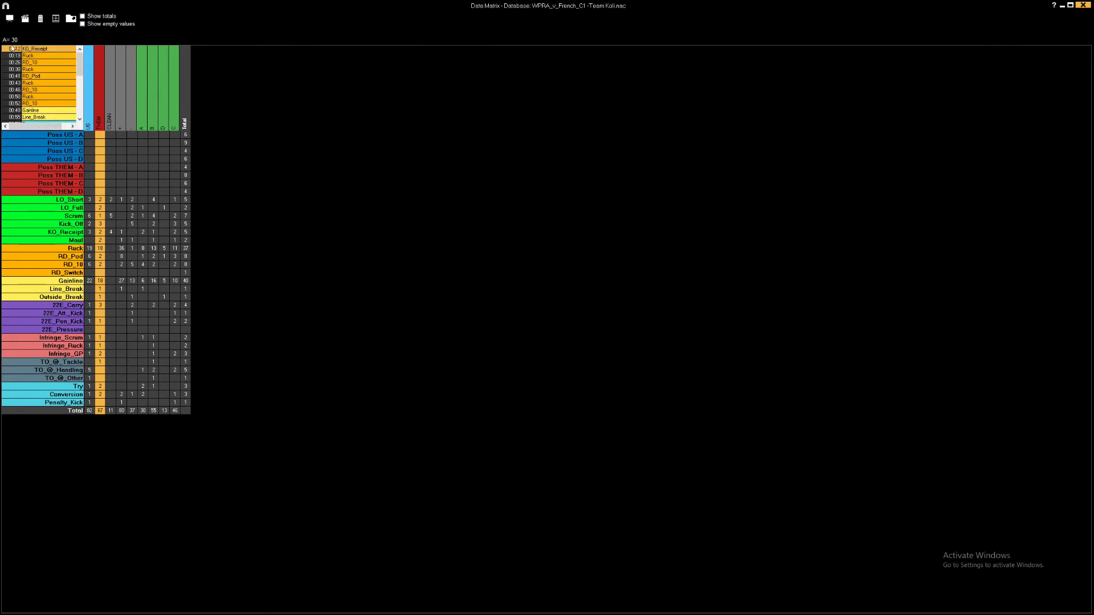
left_click_drag(576, 6, 575, 33)
left_click(30, 300)
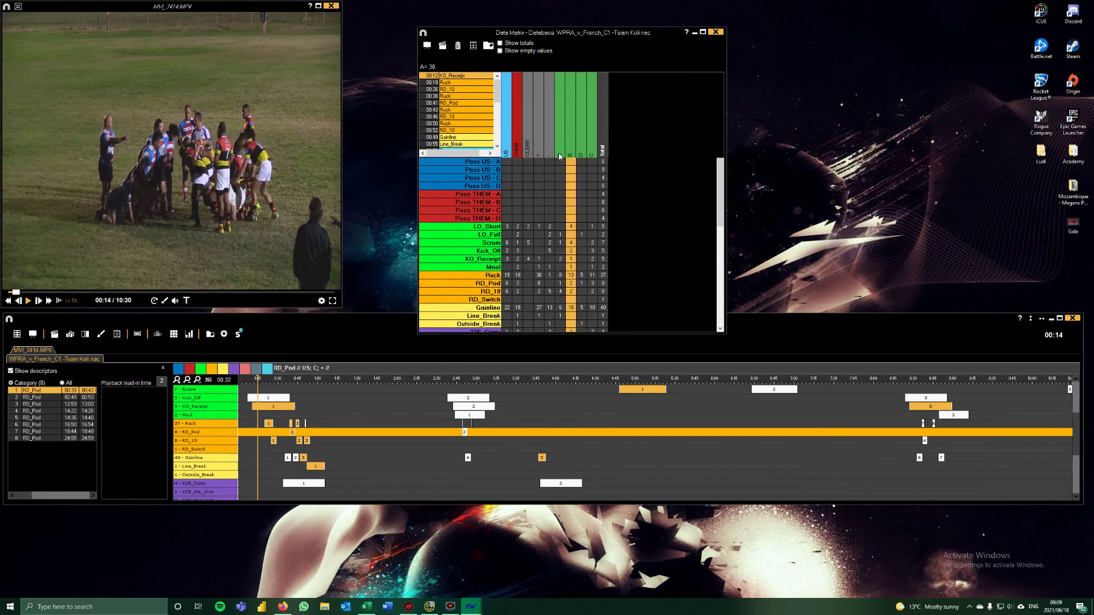
- Pause the match video at 00:11 and select column A and the RD_10 row in the matrix
scroll(555, 234, "down", 5)
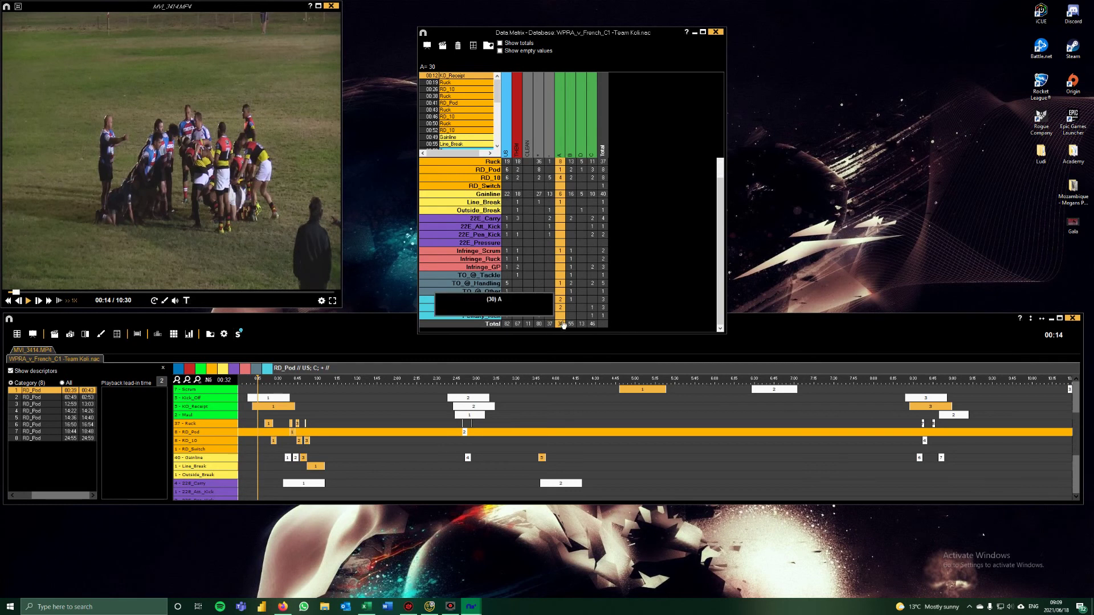
left_click(562, 327)
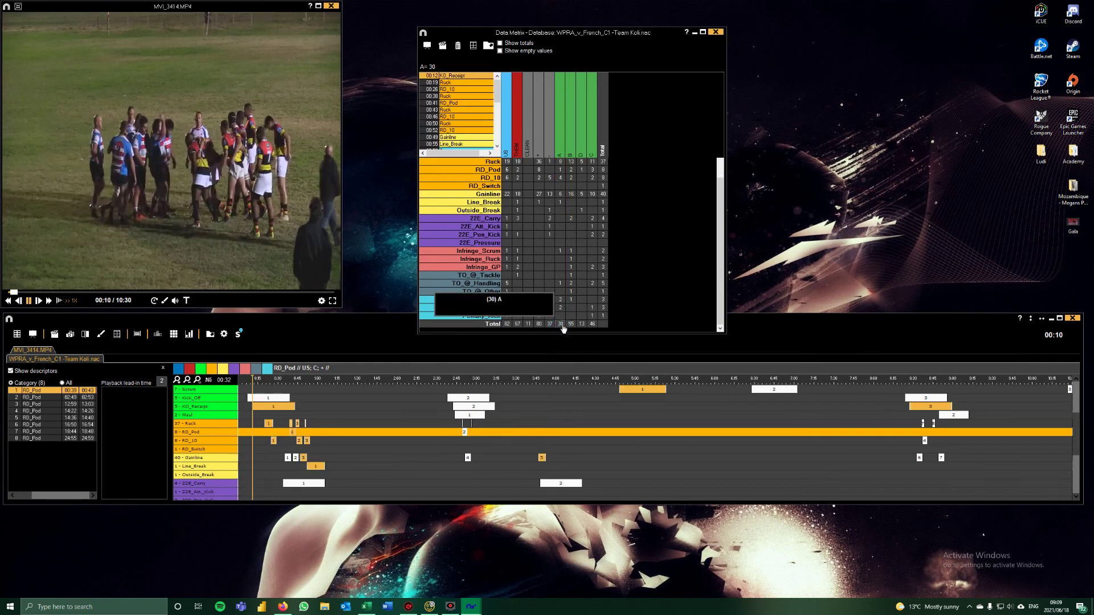
left_click(116, 171)
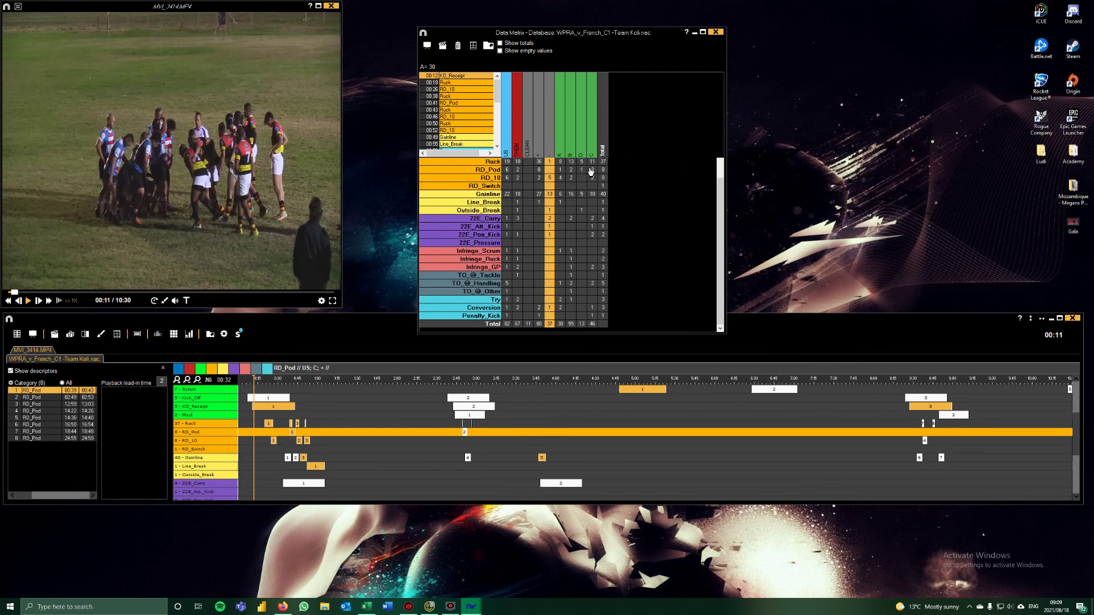
mouse_move(605, 165)
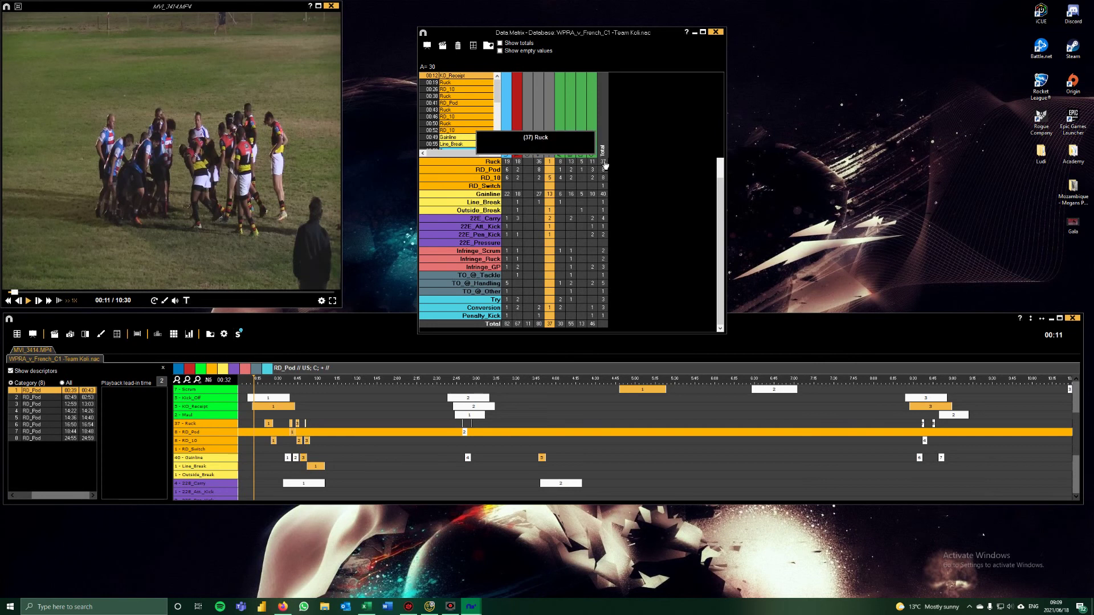
left_click(562, 164)
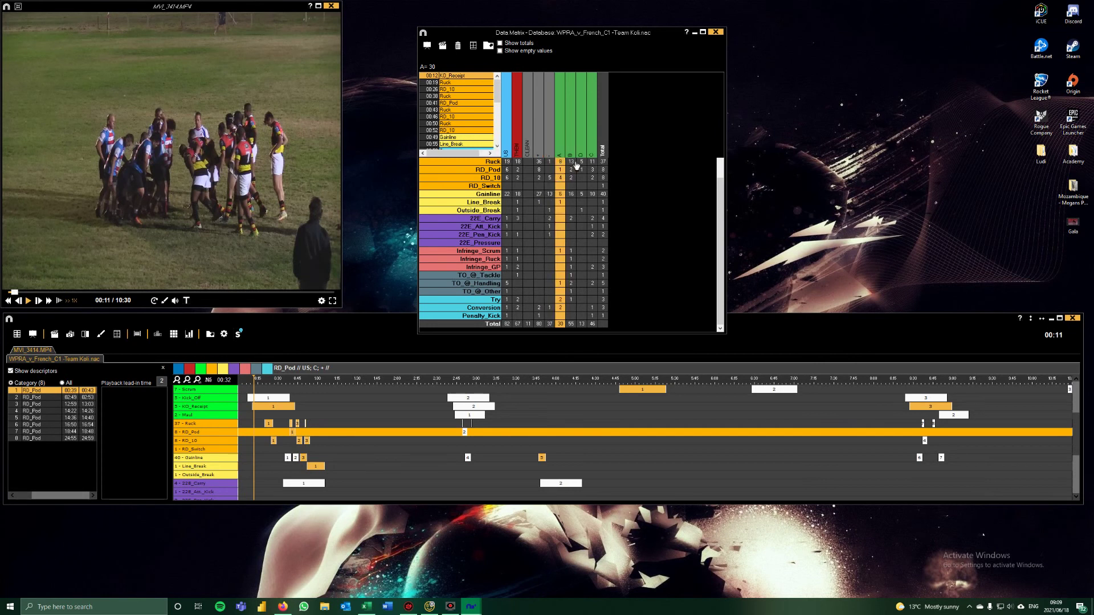
mouse_move(583, 164)
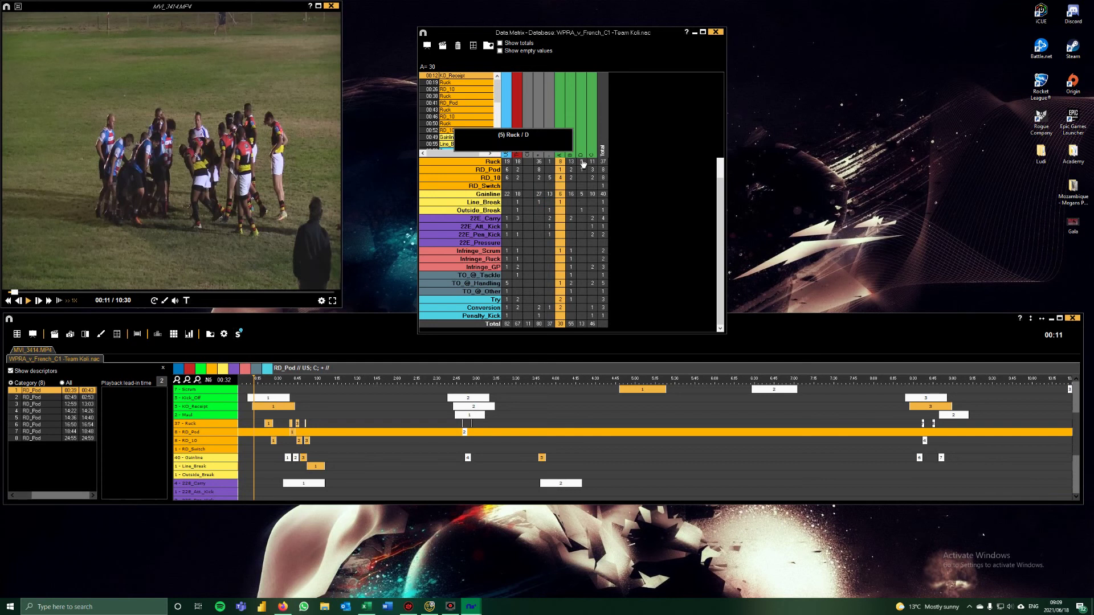
left_click(489, 180)
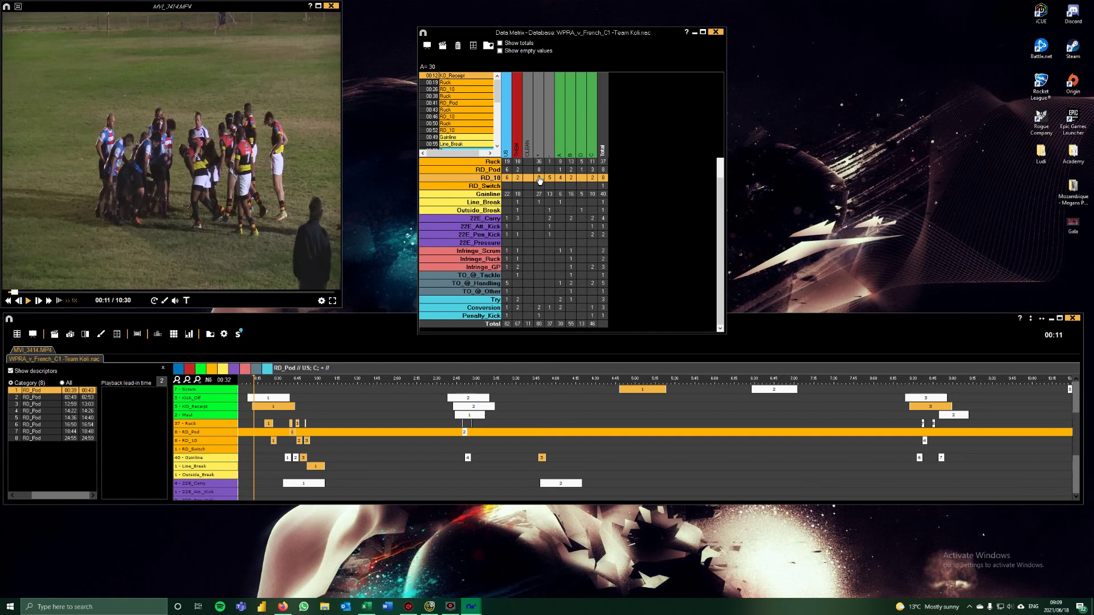
- Filter to the five TO_@_Handling clips for US and pause their playback
mouse_move(543, 183)
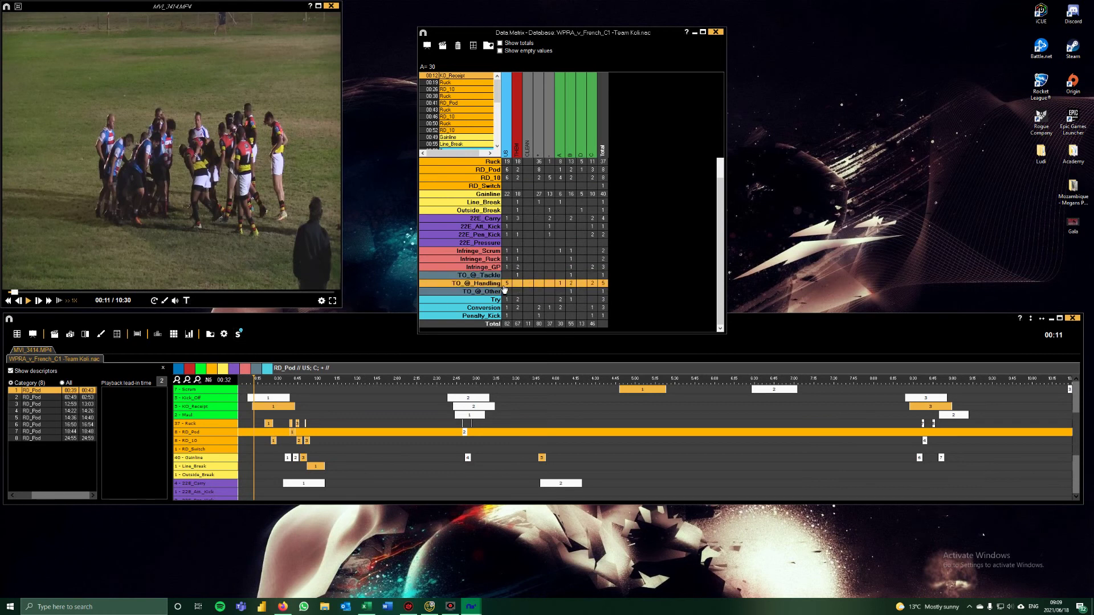
mouse_move(507, 286)
left_click(508, 285)
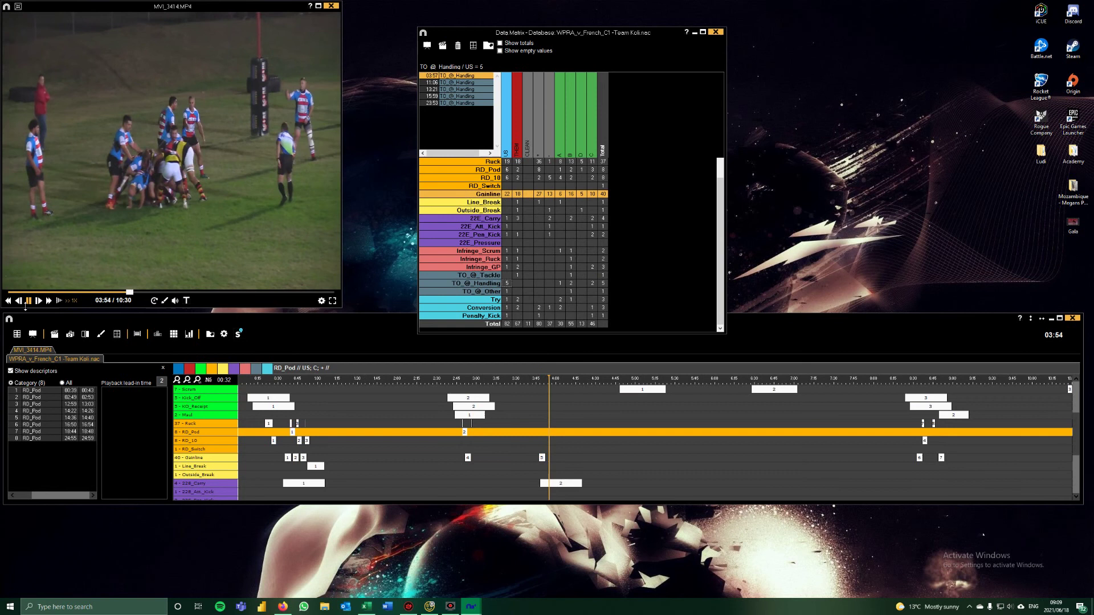
left_click(30, 301)
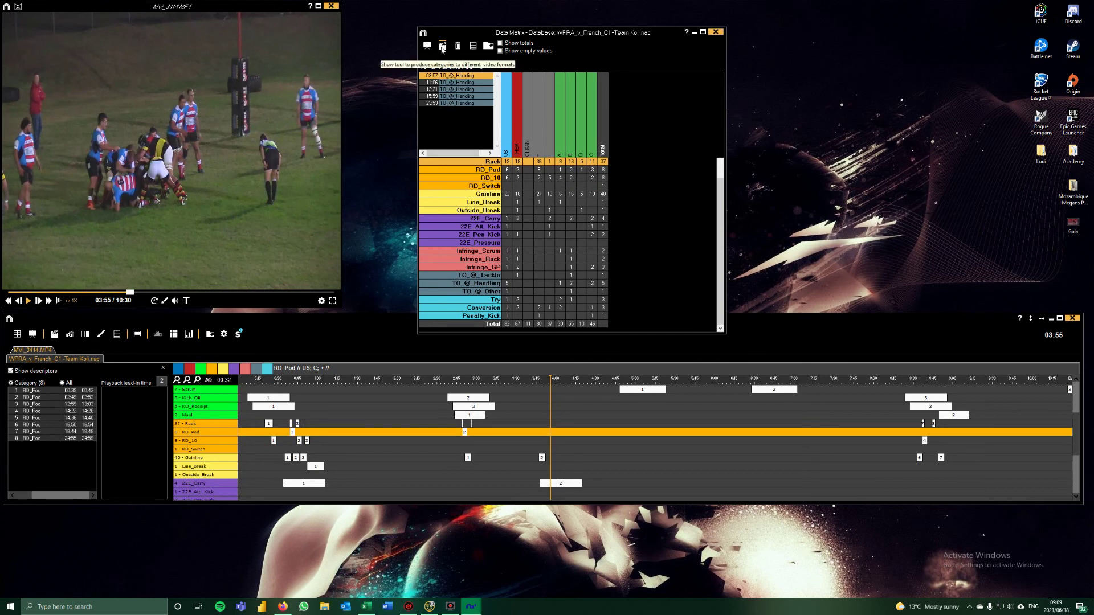
- In Make video's full options, enable Show category name and bring up the Insert image (Logo) settings
left_click(442, 47)
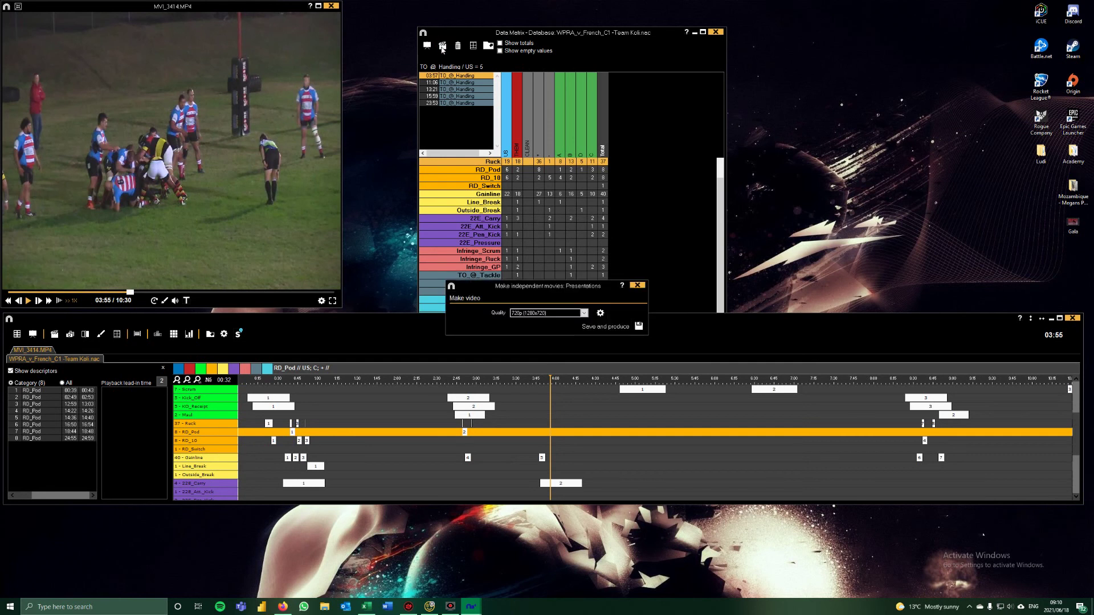
left_click(599, 314)
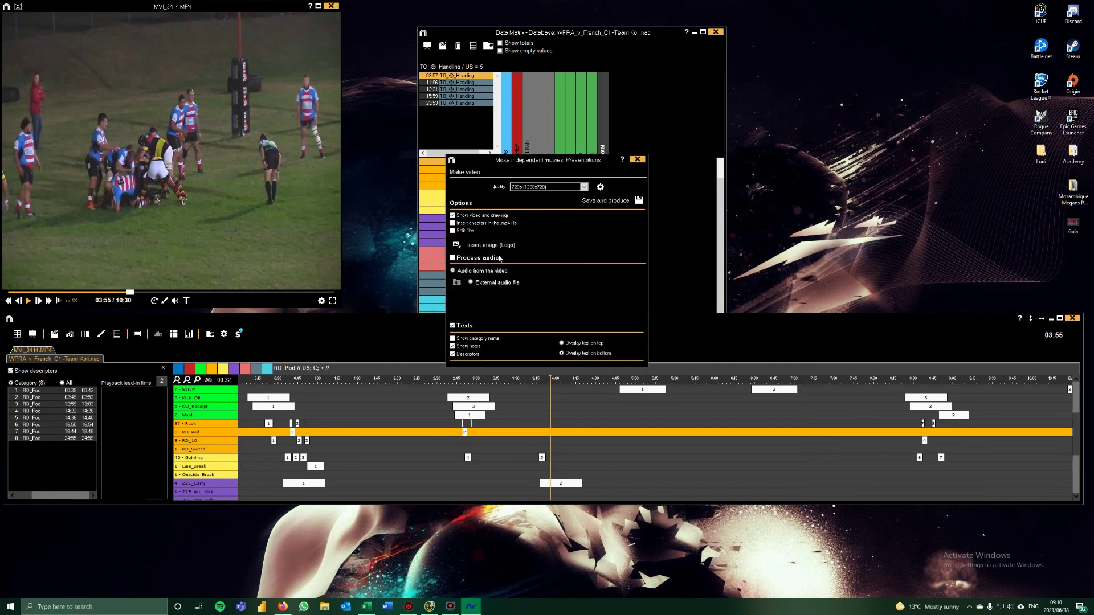
left_click(453, 339)
left_click(457, 245)
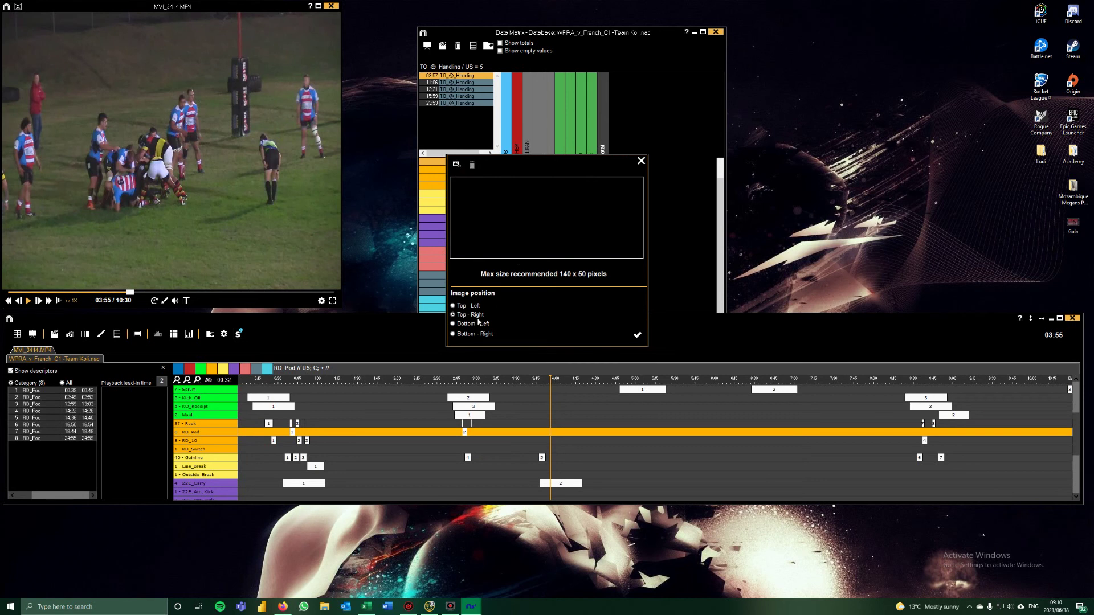
- Load 'WPRA line bottom logo high res' from Pictures as the logo, accepting the size warning
left_click(456, 164)
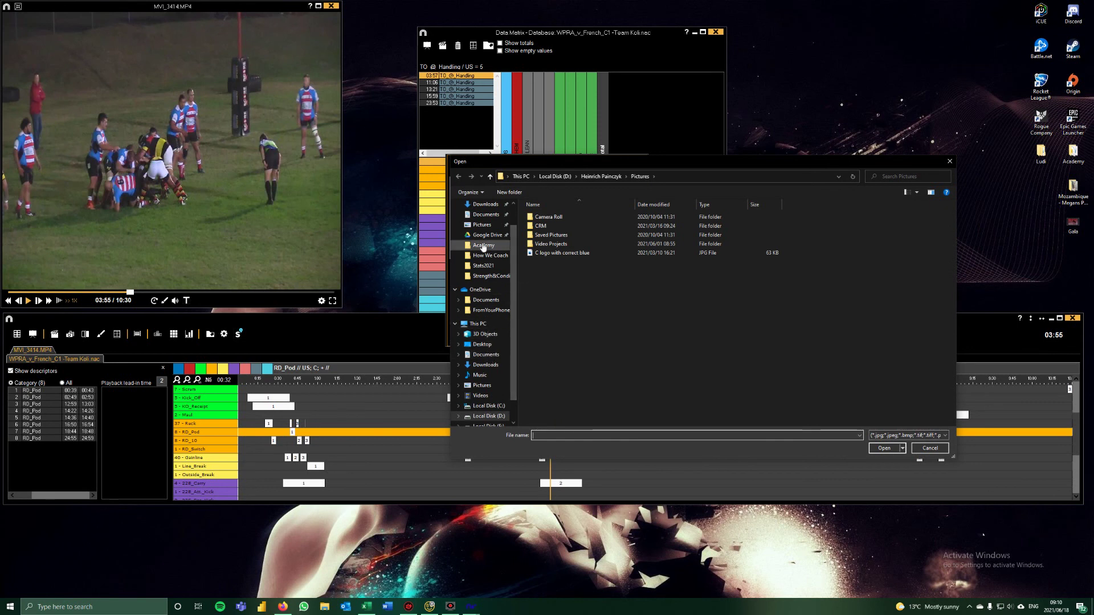
left_click(481, 224)
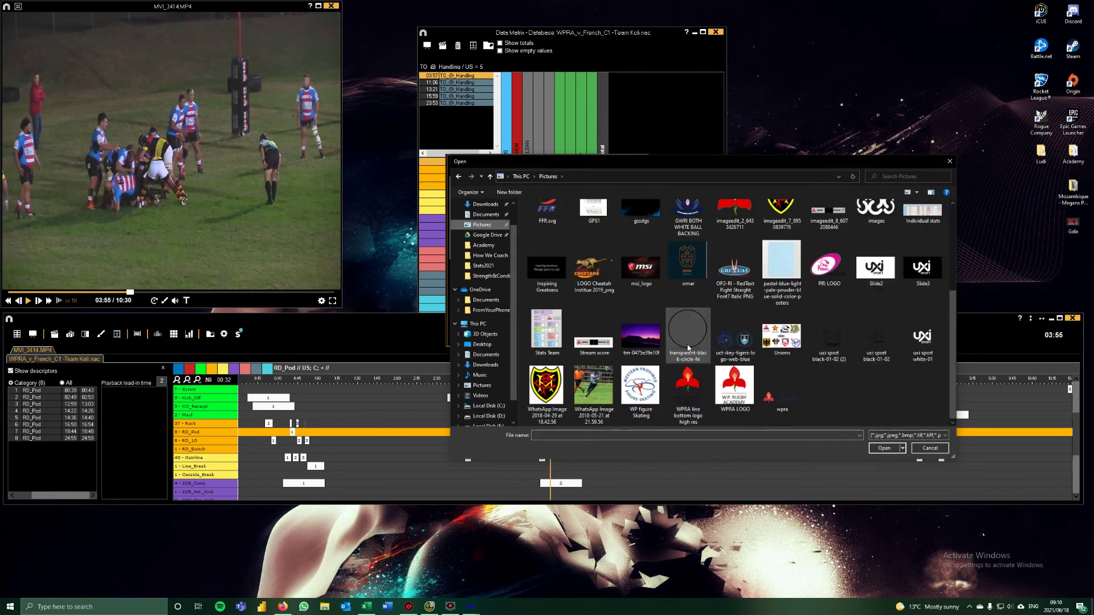
left_click(688, 388)
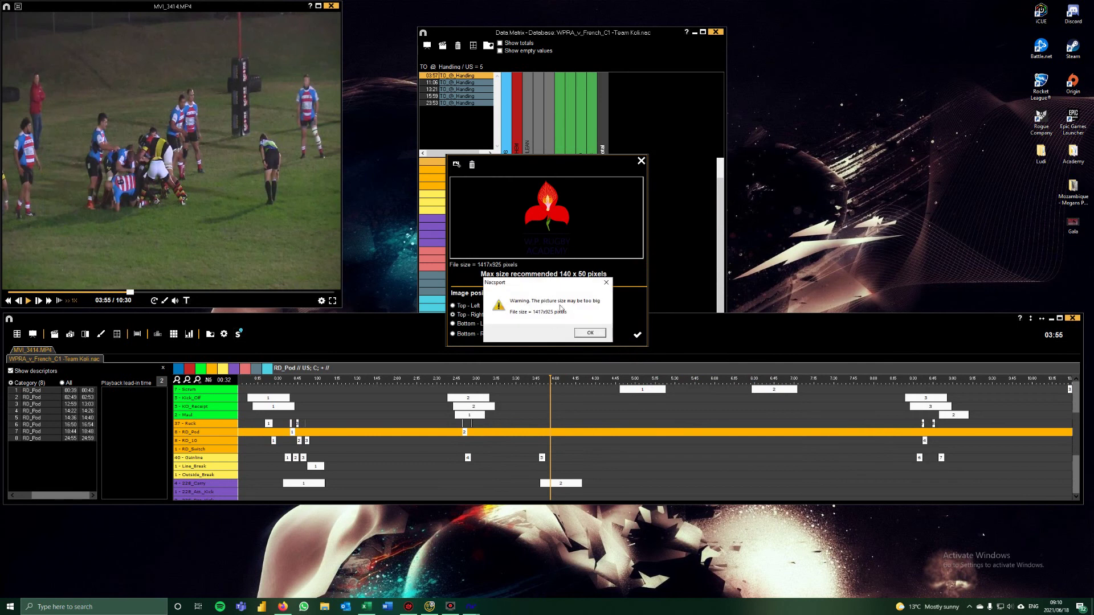
left_click(593, 335)
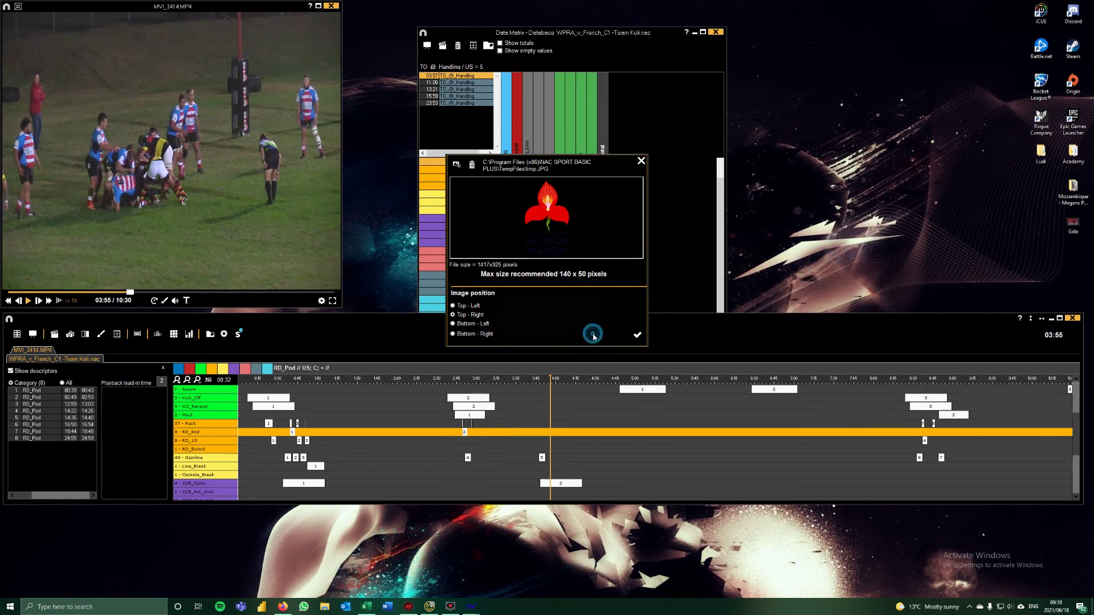
- Confirm the logo and save the video as Matrix.mp4 on the Desktop to start rendering
left_click(637, 338)
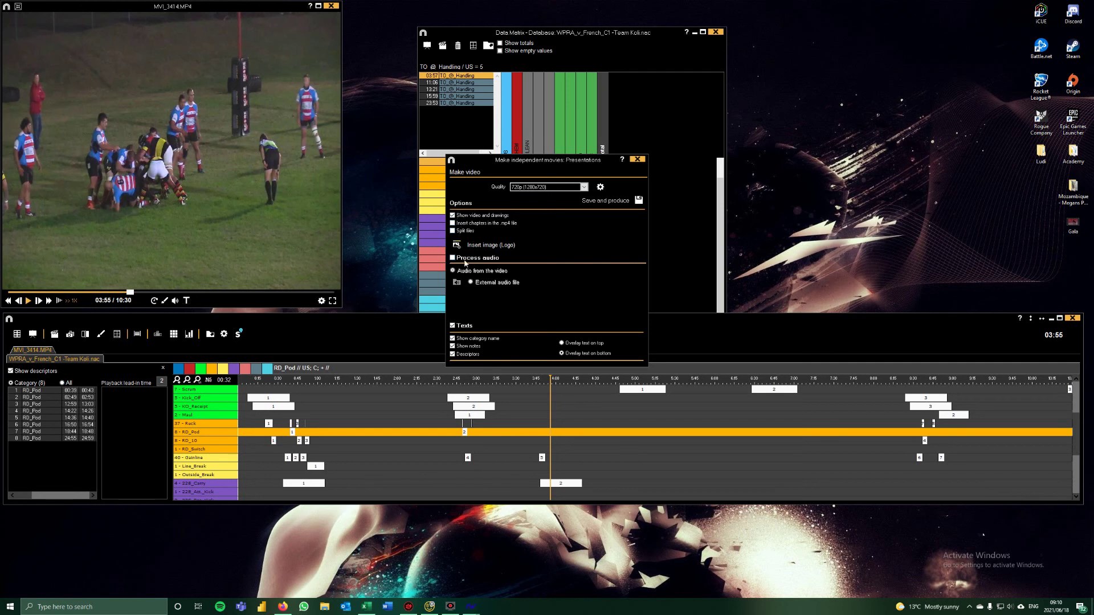
left_click(638, 200)
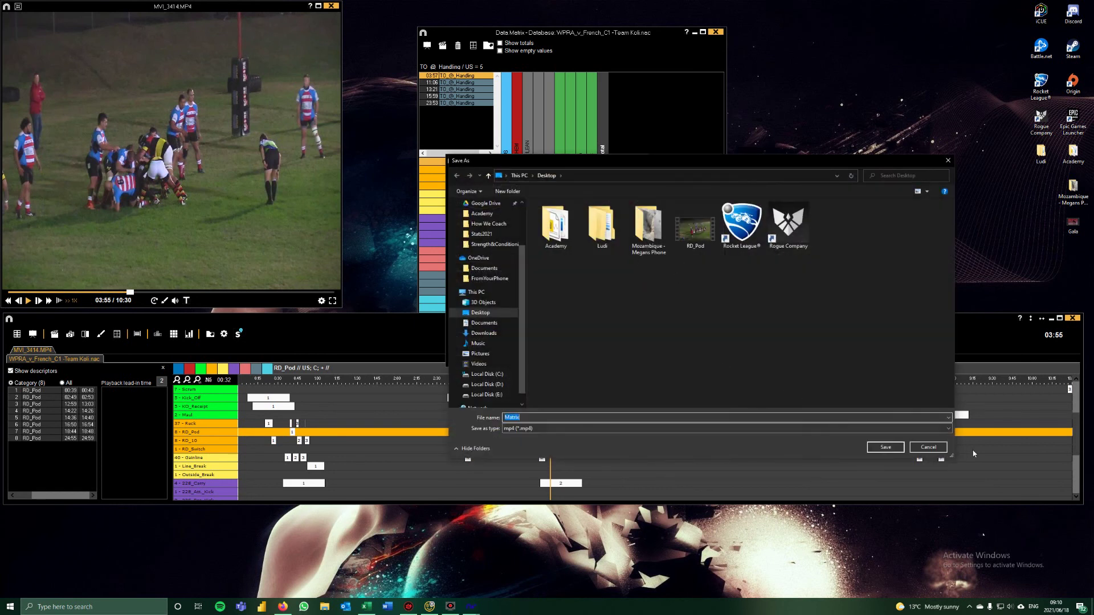
left_click(895, 448)
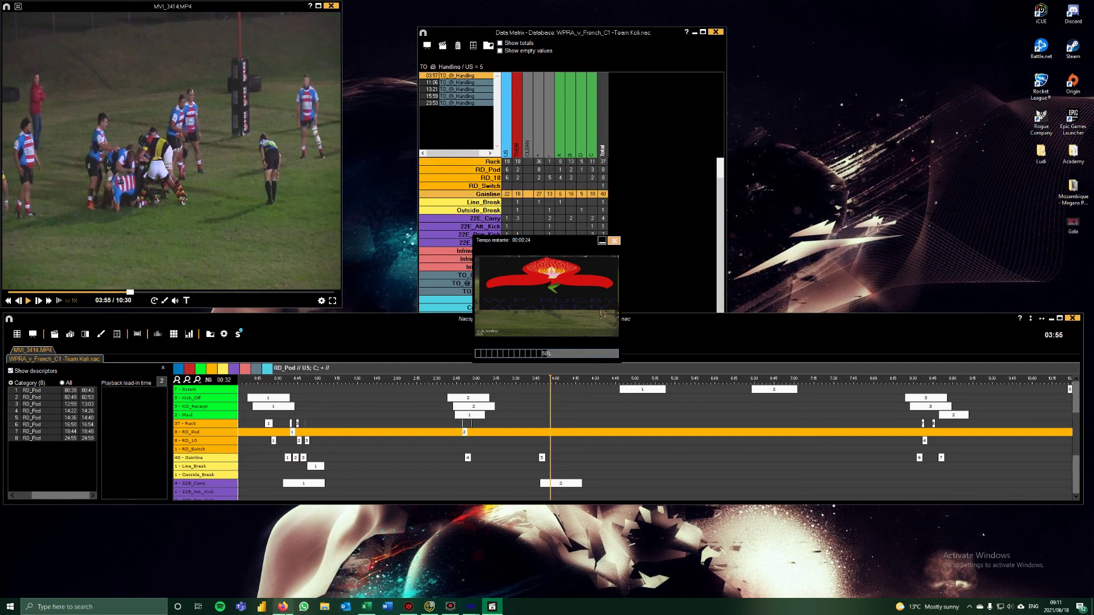
mouse_move(284, 611)
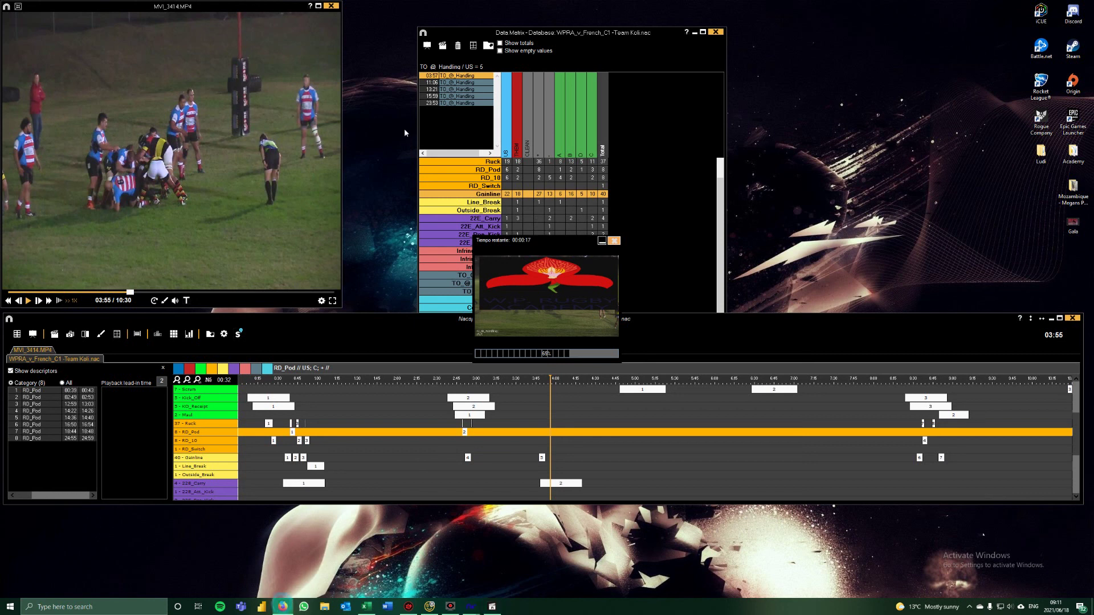
- Search 'edit picture online' in a new Firefox tab and open the Pixlr X result
left_click(283, 606)
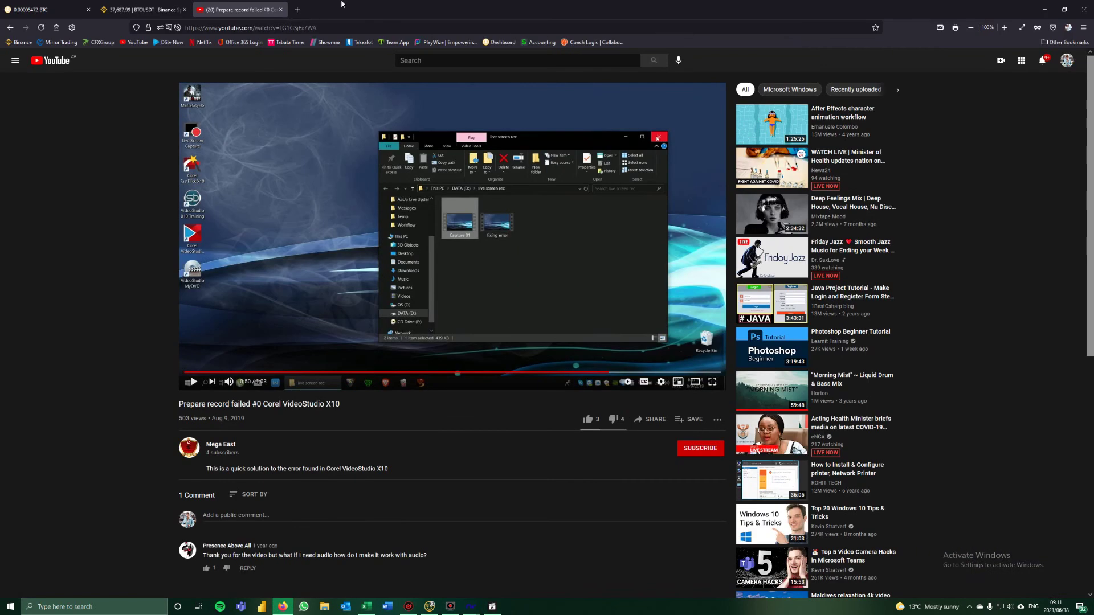
left_click(296, 10)
type("edi")
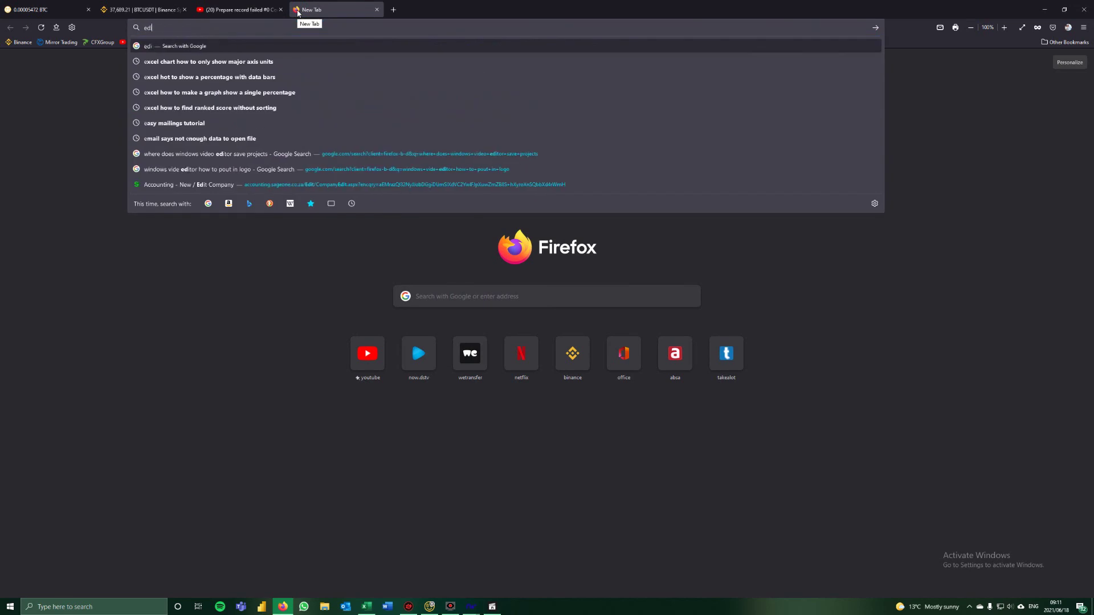
type("t picture online")
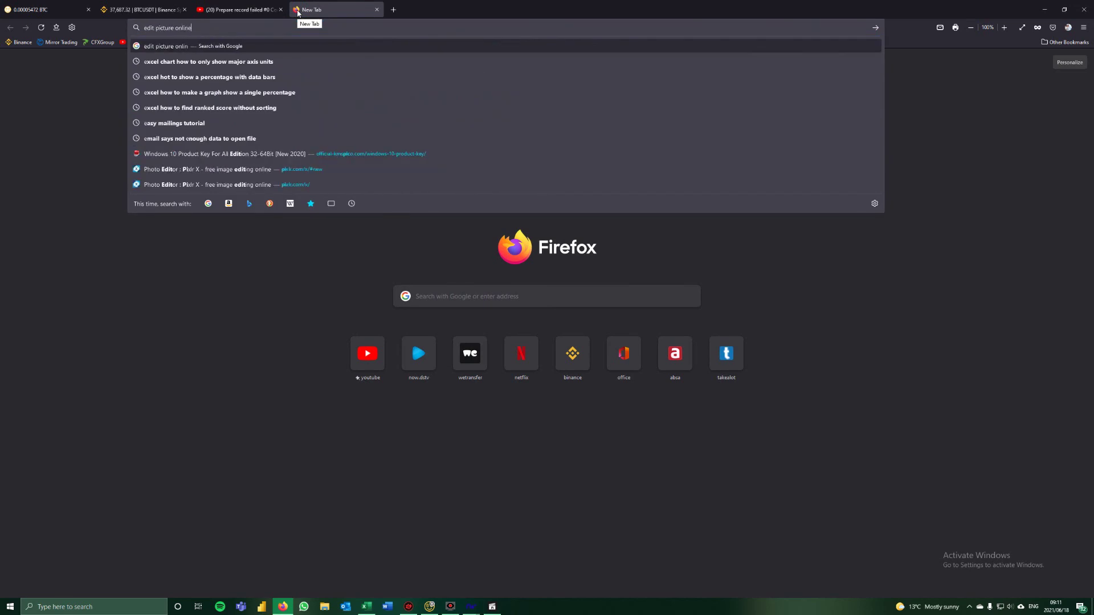
key("Return")
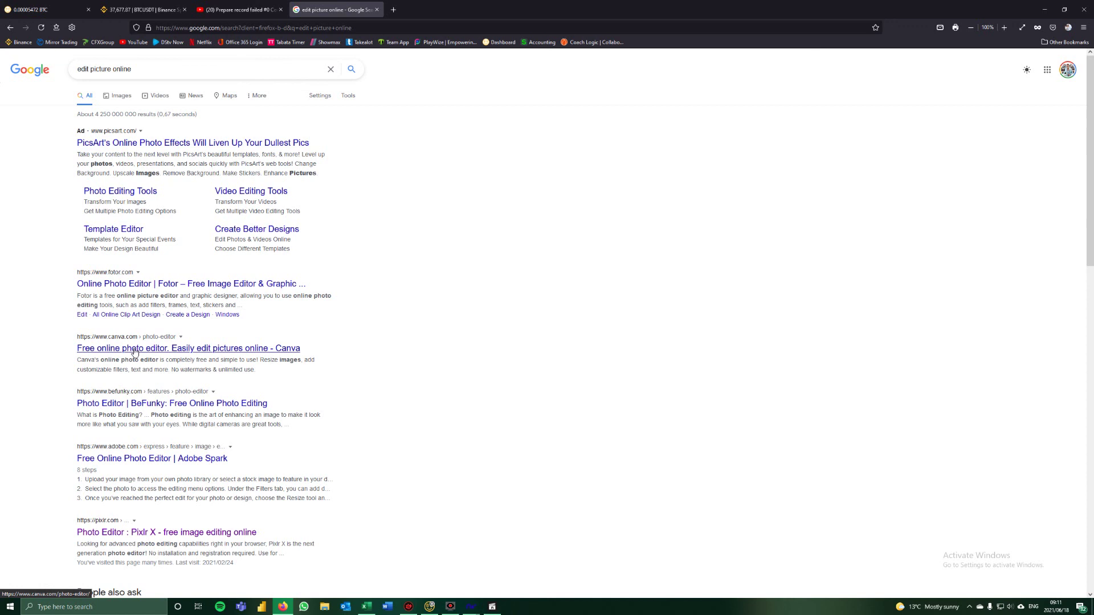
left_click(121, 530)
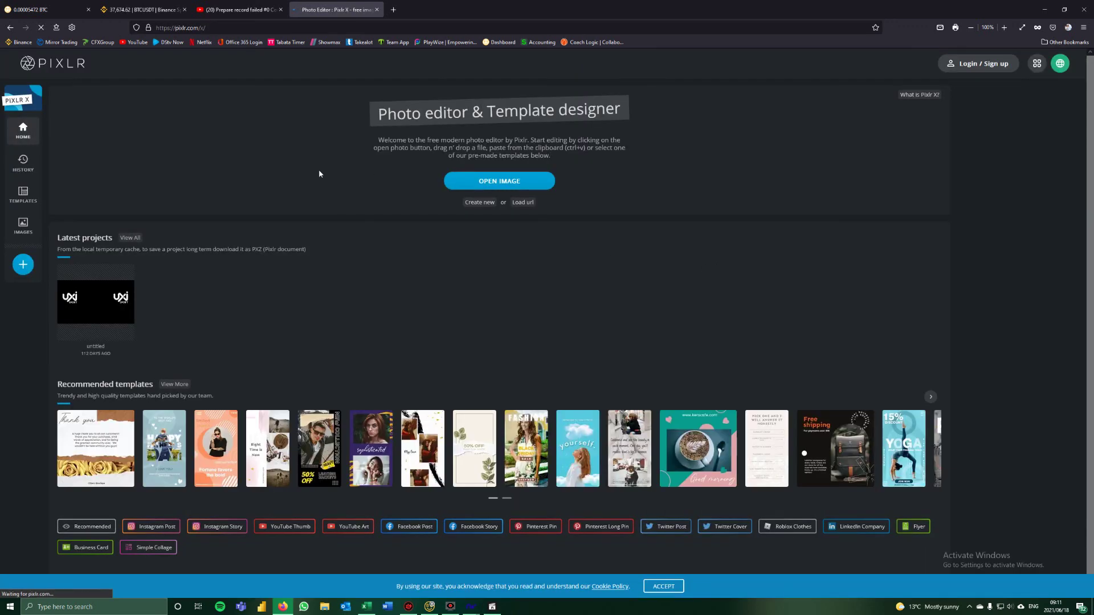
- Load 'WPRA line bottom logo high res' from the Pictures folder into Pixlr X
left_click(499, 181)
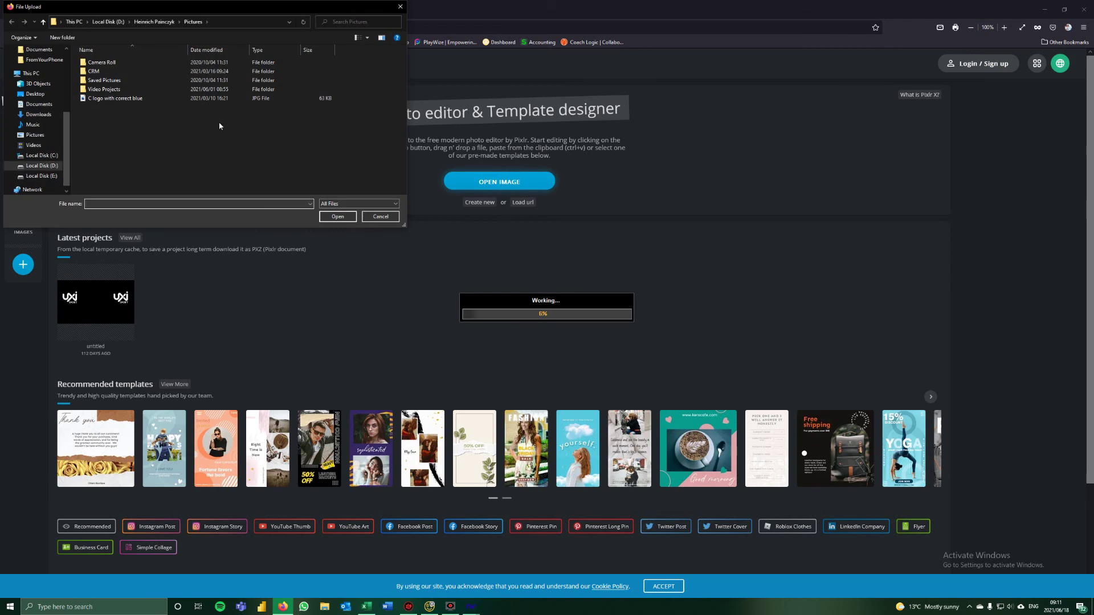
left_click(35, 135)
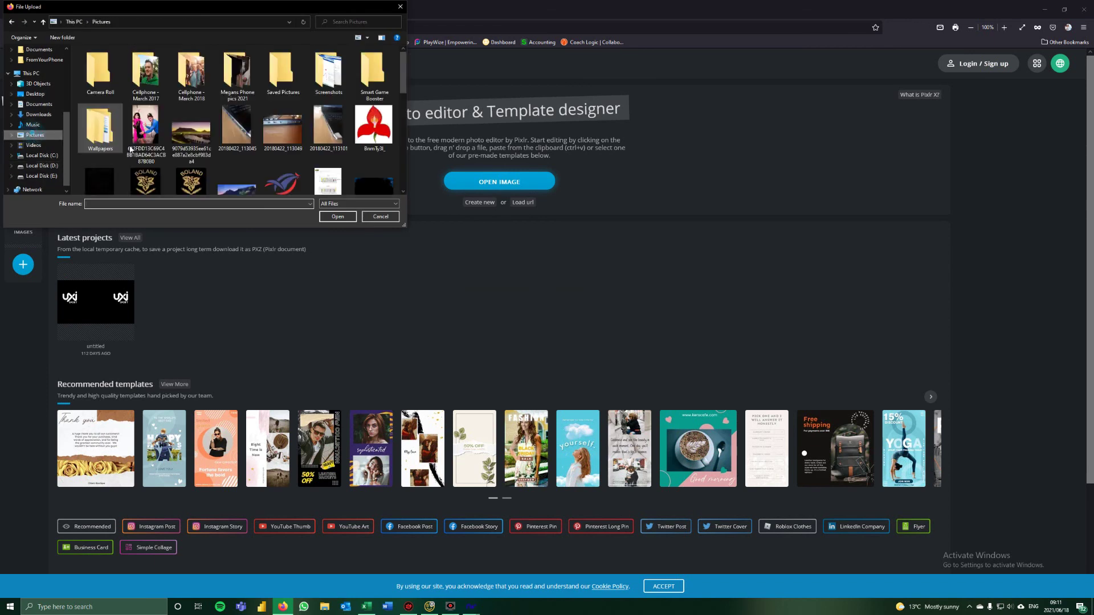
scroll(130, 149, "down", 5)
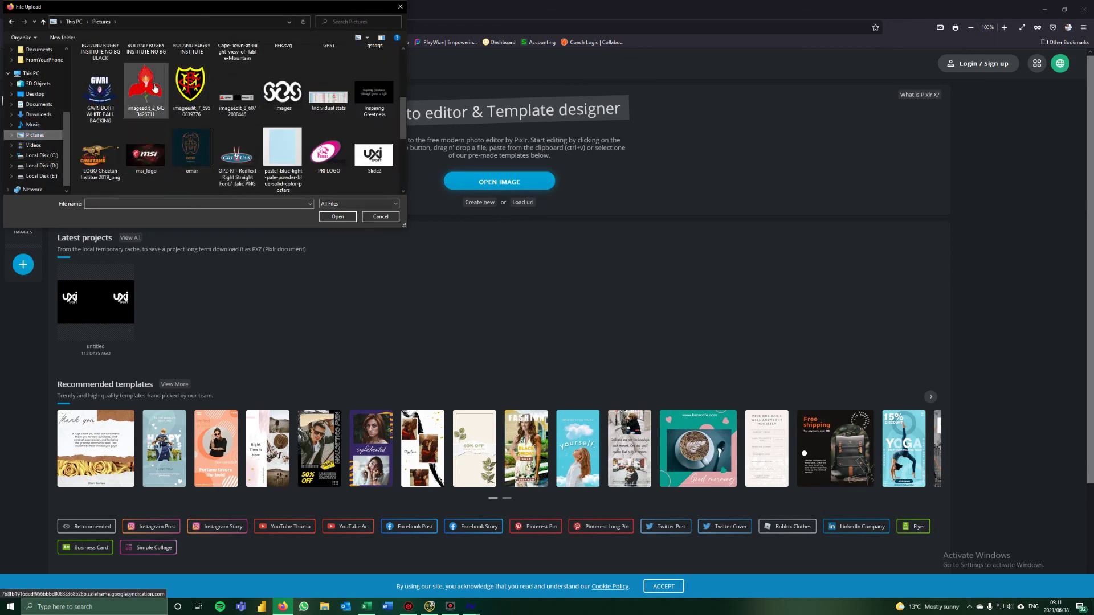
scroll(253, 175, "down", 5)
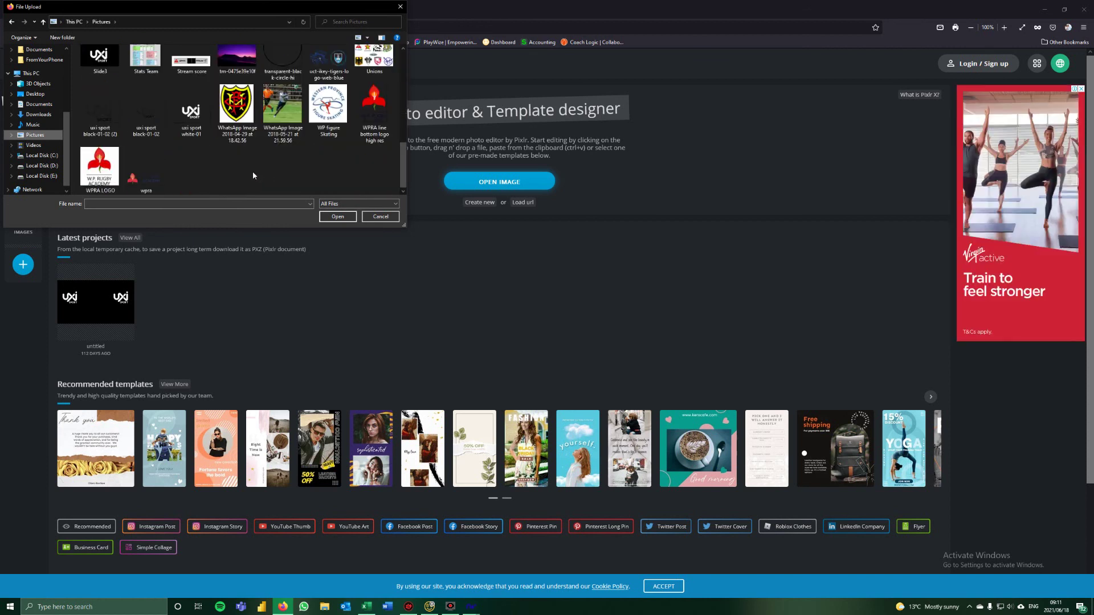
double_click(382, 116)
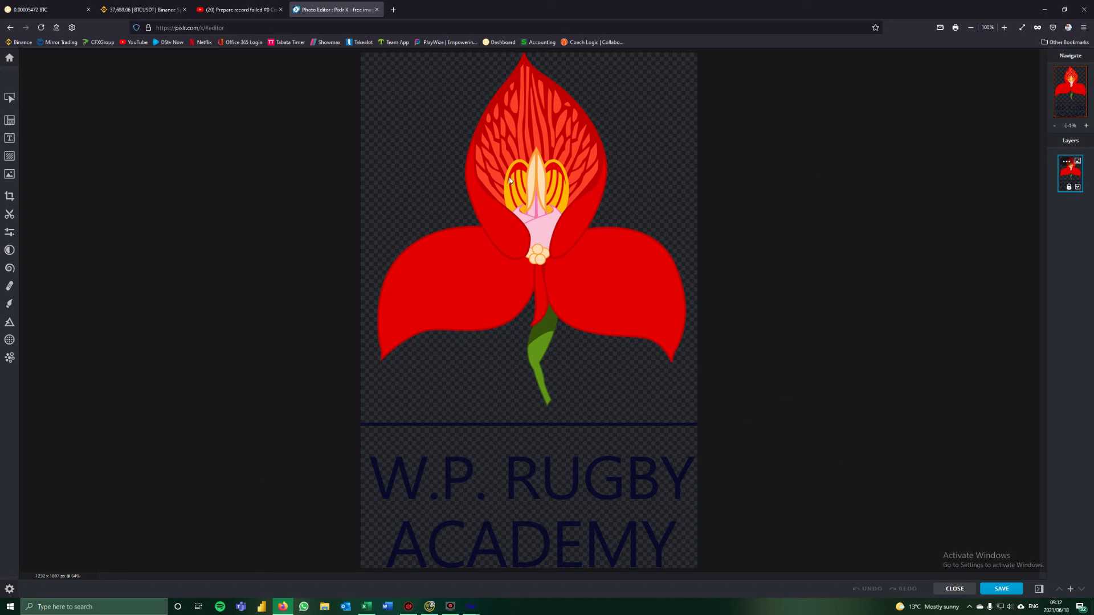
- Close Pixlr, minimize Firefox, and play the exported Matrix video from the Desktop with sound muted
left_click(377, 9)
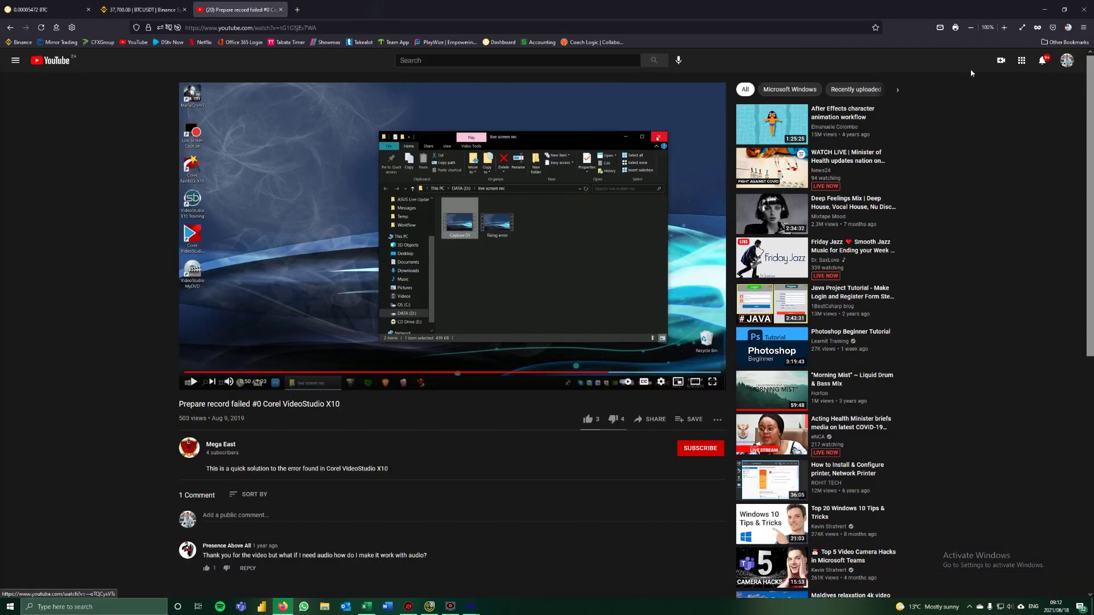
left_click(1045, 12)
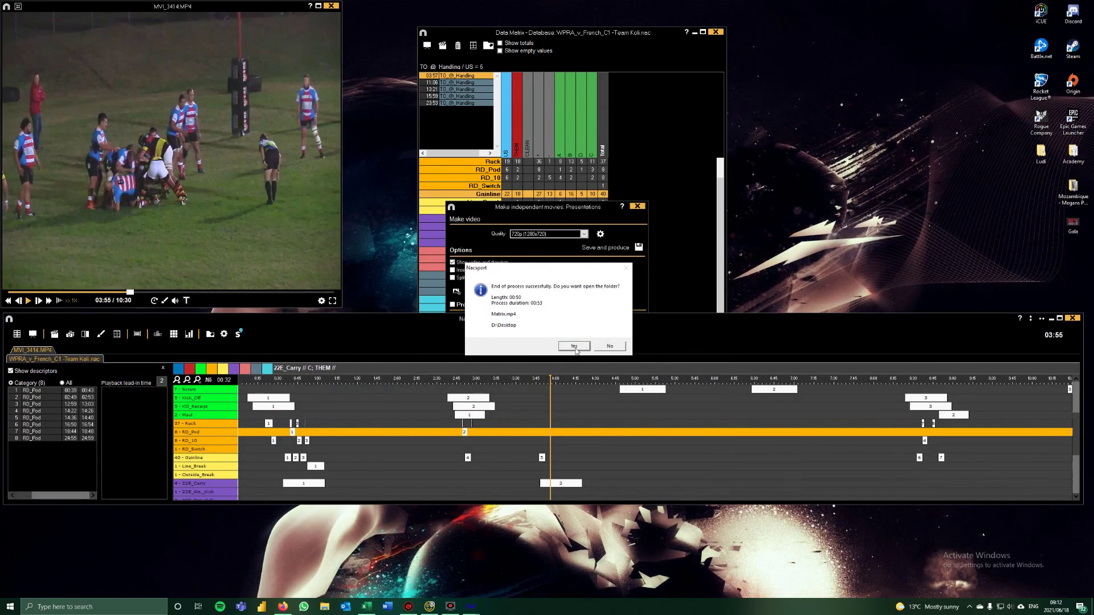
left_click(574, 347)
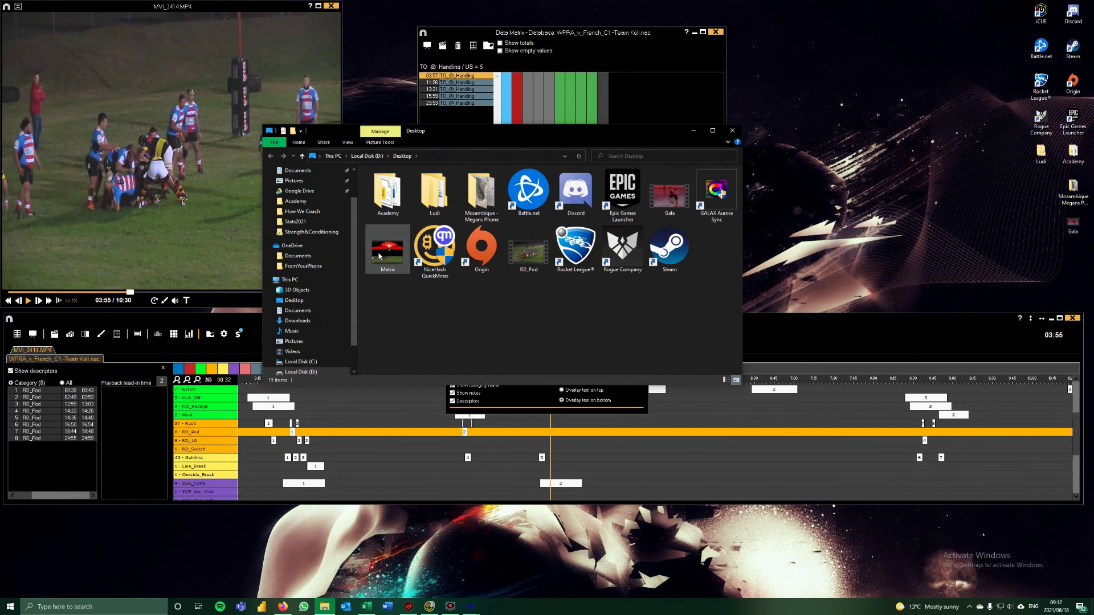
double_click(379, 256)
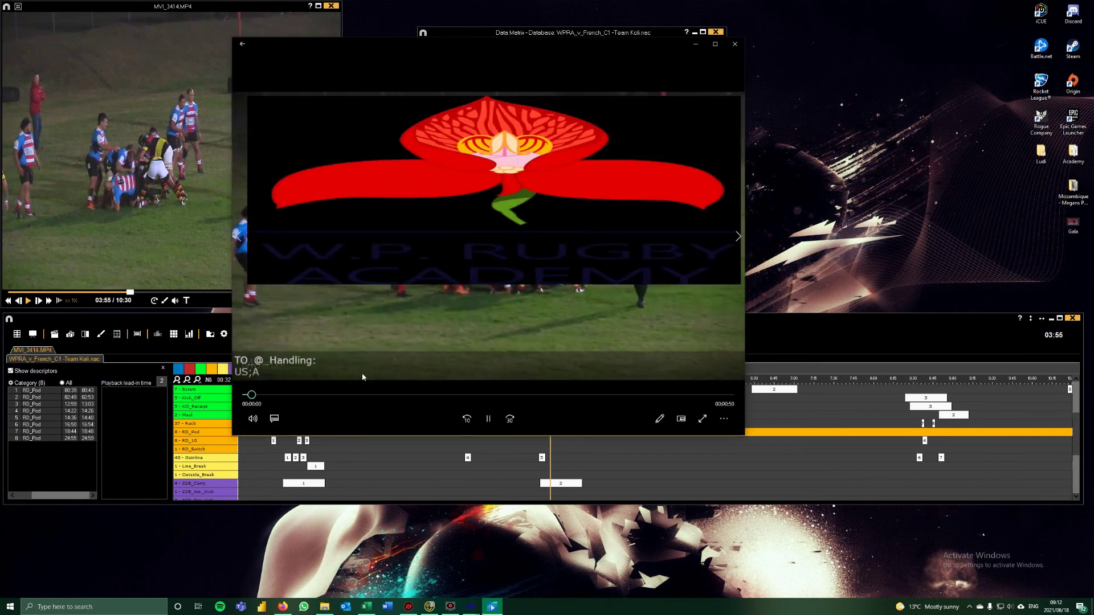
left_click(252, 419)
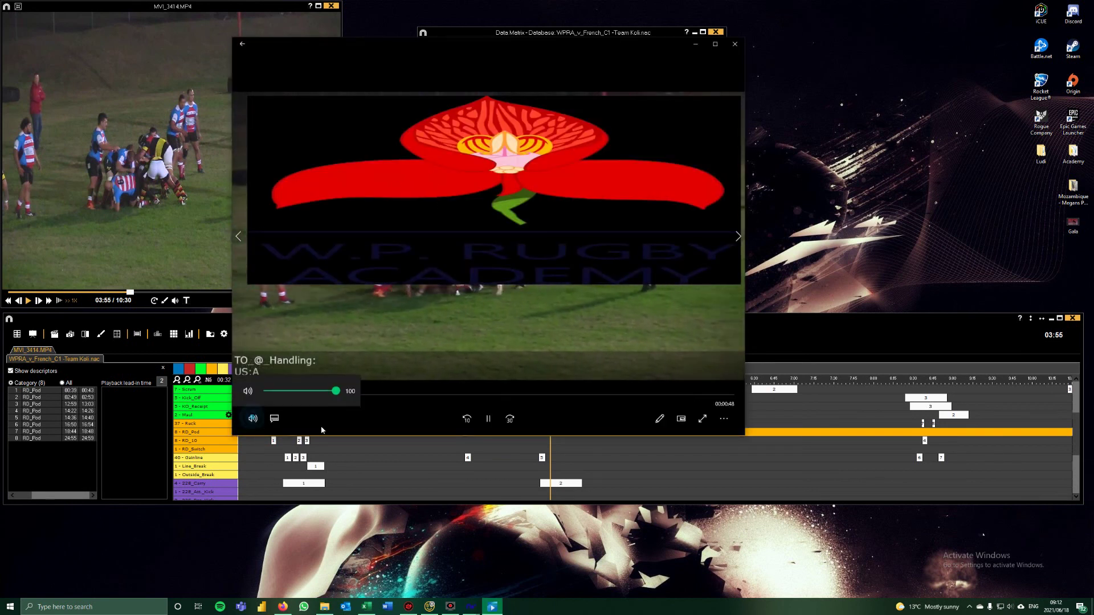
left_click(247, 391)
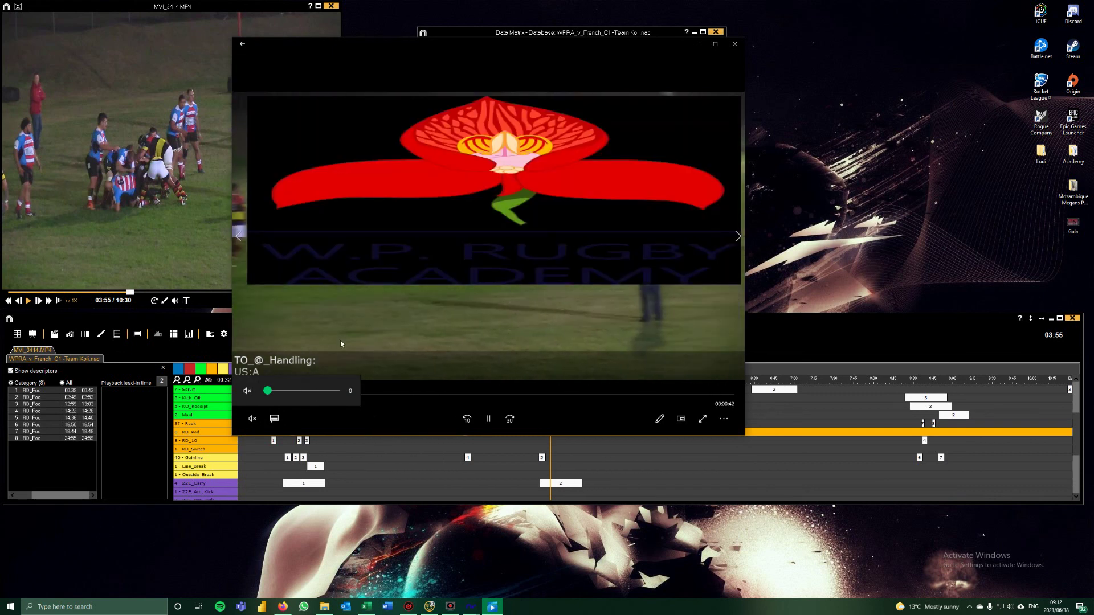
- Close the video player, Desktop folder, Data Matrix and Make video dialog
left_click(735, 44)
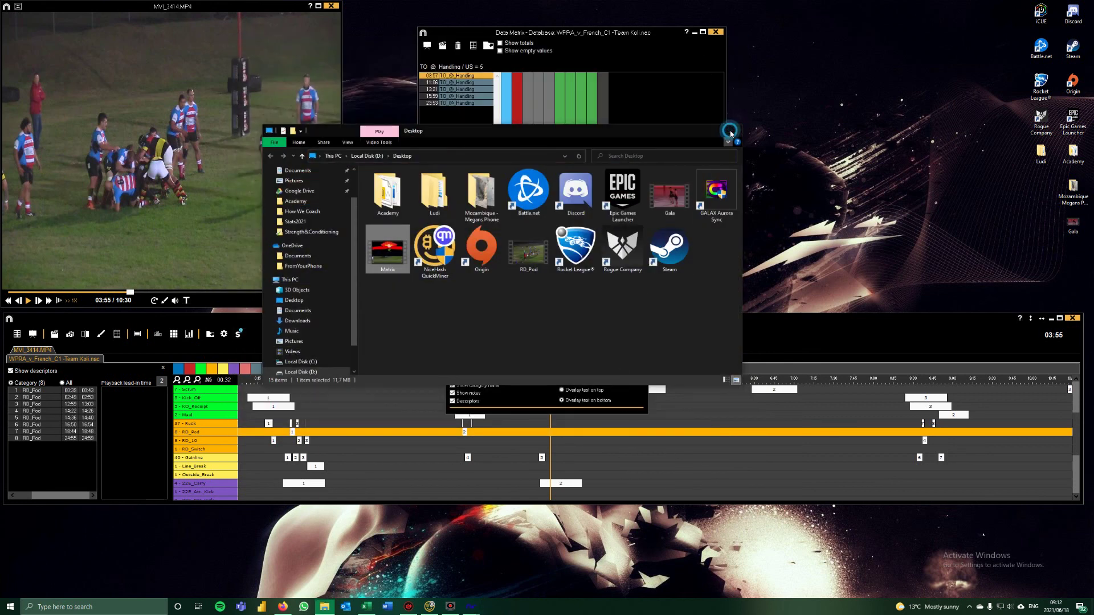
left_click(733, 131)
left_click(716, 32)
left_click(640, 208)
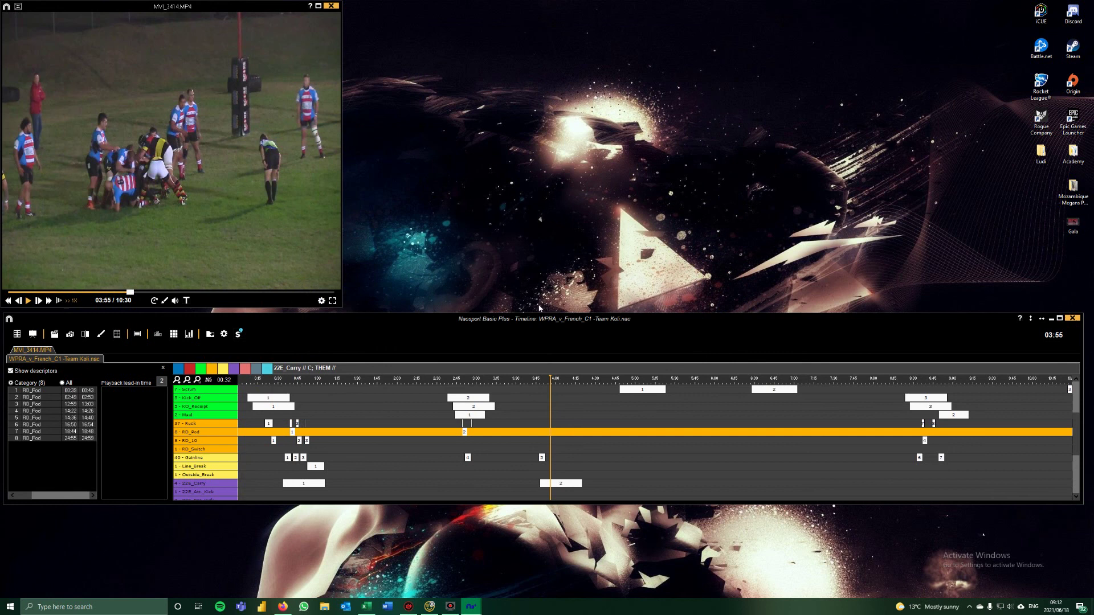